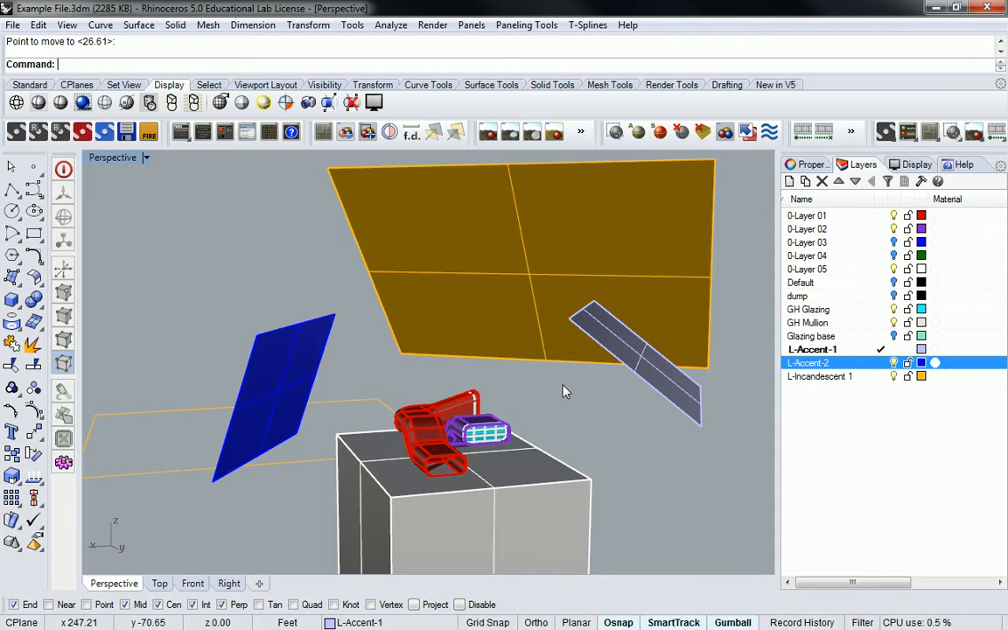
Create a new layer named E-Room.
{"action": "right_click_drag", "start_coordinate": [563, 385], "coordinate": [269, 313]}
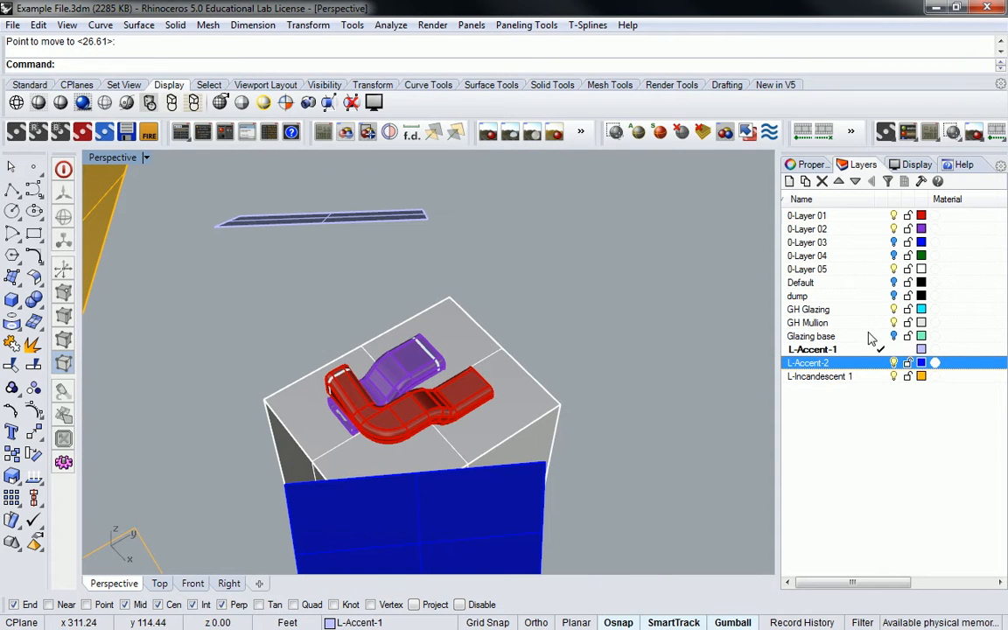
{"action": "left_click", "coordinate": [790, 182]}
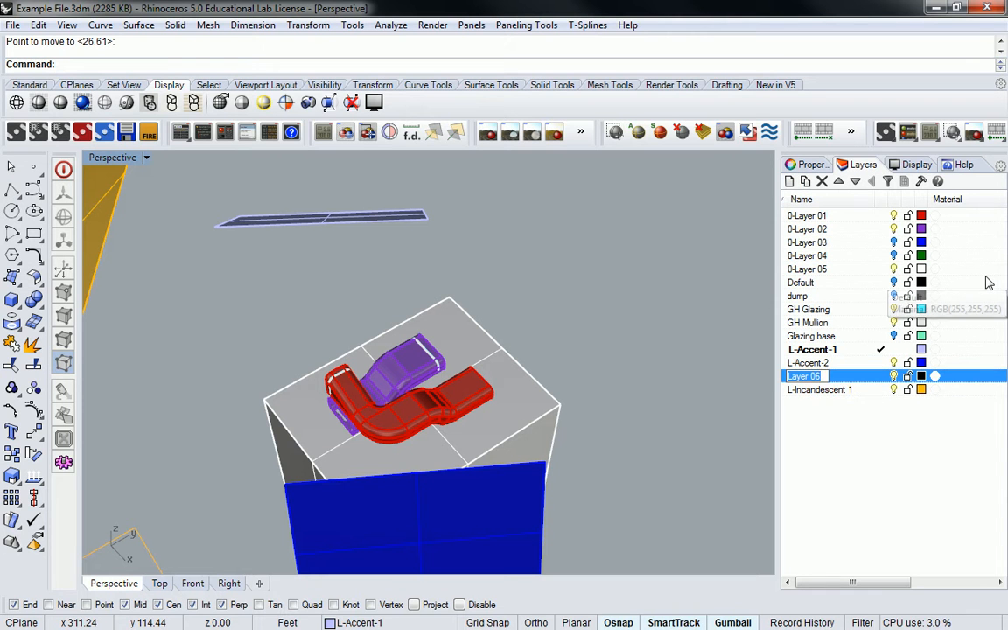
{"action": "type", "text": "E"}
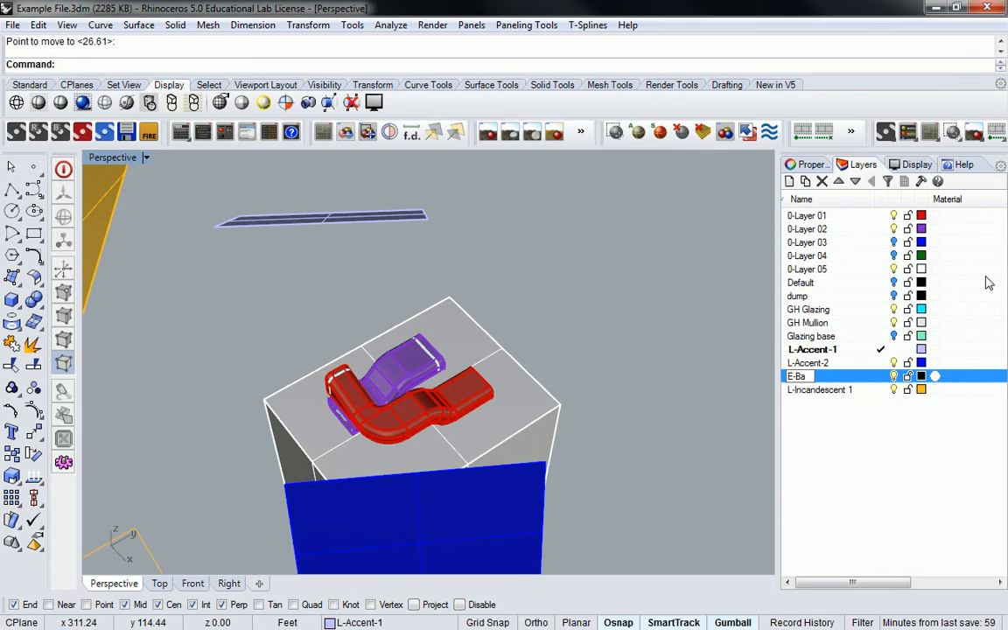
{"action": "type", "text": "-Room"}
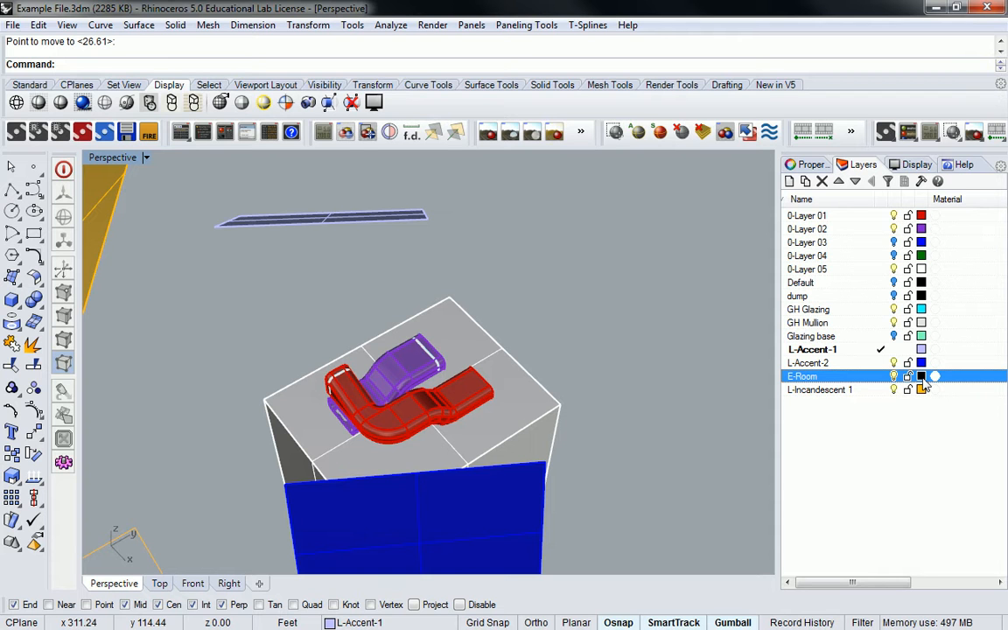
Copy the pedestal box beside the original along the Y axis and select the open-topped copy.
{"action": "right_click_drag", "start_coordinate": [423, 330], "coordinate": [325, 362]}
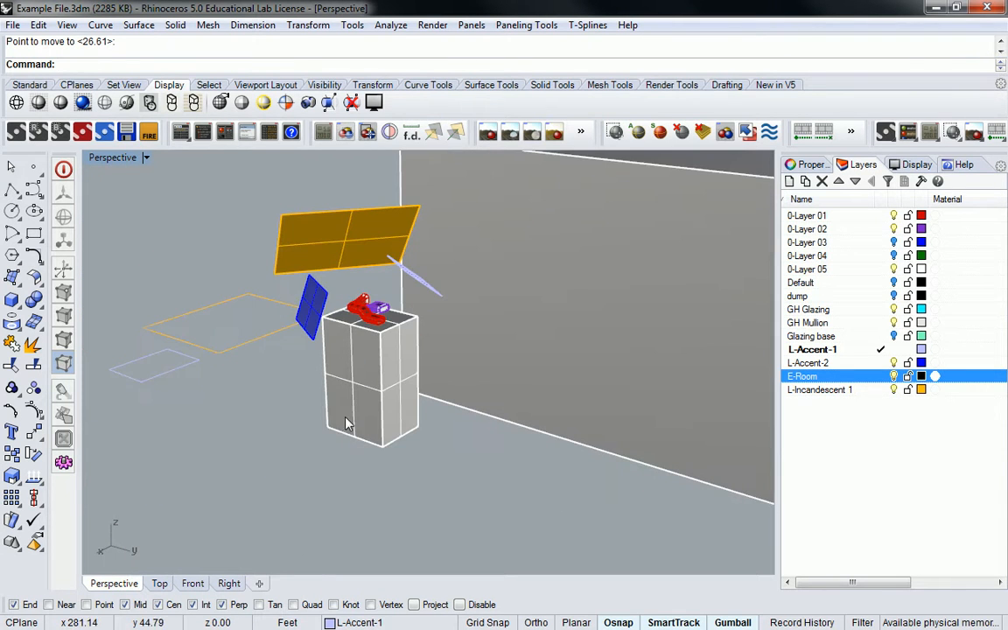
{"action": "left_click", "coordinate": [361, 394]}
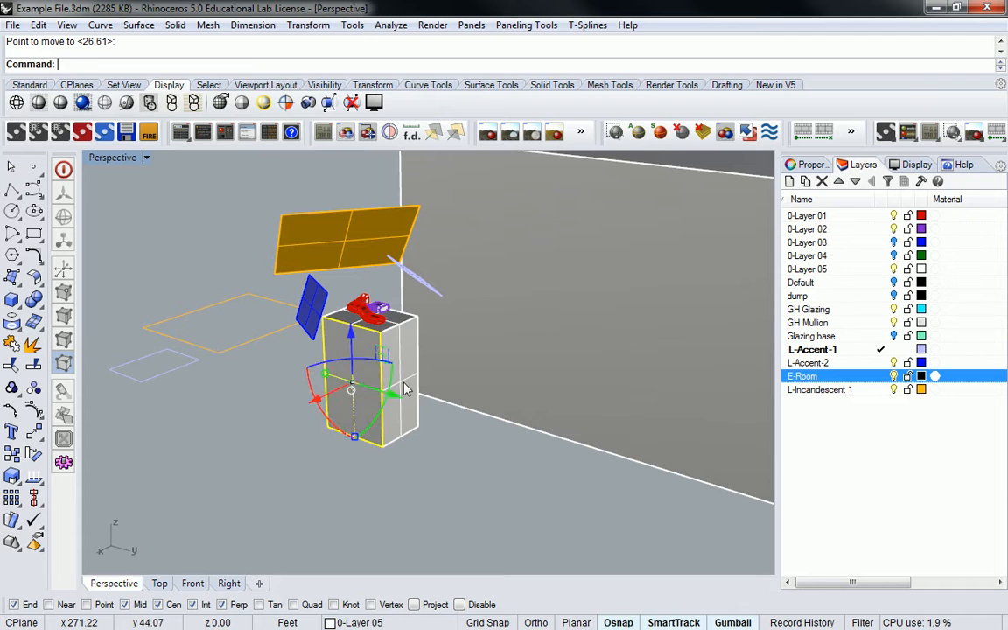
{"action": "right_click_drag", "start_coordinate": [332, 415], "coordinate": [443, 392]}
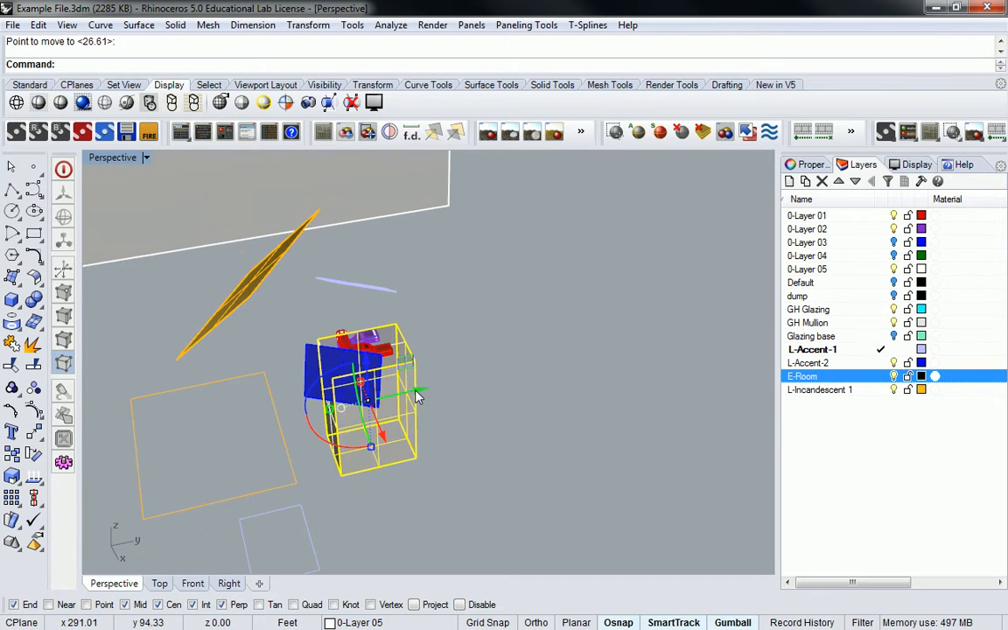
{"action": "left_click_drag", "start_coordinate": [416, 396], "coordinate": [562, 366]}
{"action": "right_click_drag", "start_coordinate": [476, 354], "coordinate": [452, 276]}
{"action": "left_click_drag", "start_coordinate": [451, 276], "coordinate": [382, 376]}
{"action": "right_click_drag", "start_coordinate": [382, 376], "coordinate": [408, 383]}
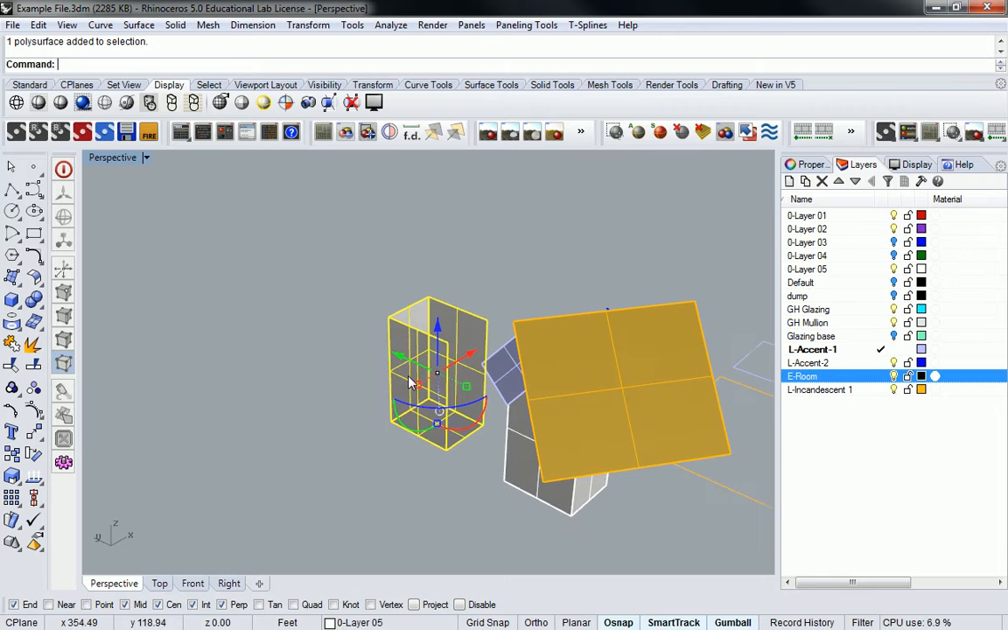
Scale the open-topped box copy up about its center, using its corner as the first reference point.
{"action": "type", "text": "scale"}
{"action": "key", "text": "Return"}
{"action": "right_click_drag", "start_coordinate": [426, 271], "coordinate": [441, 376]}
{"action": "left_click", "coordinate": [442, 376]}
{"action": "left_click", "coordinate": [500, 212]}
{"action": "scroll", "coordinate": [558, 190], "scroll_direction": "down", "scroll_amount": 3}
{"action": "right_click_drag", "start_coordinate": [557, 190], "coordinate": [506, 342], "text": "shift"}
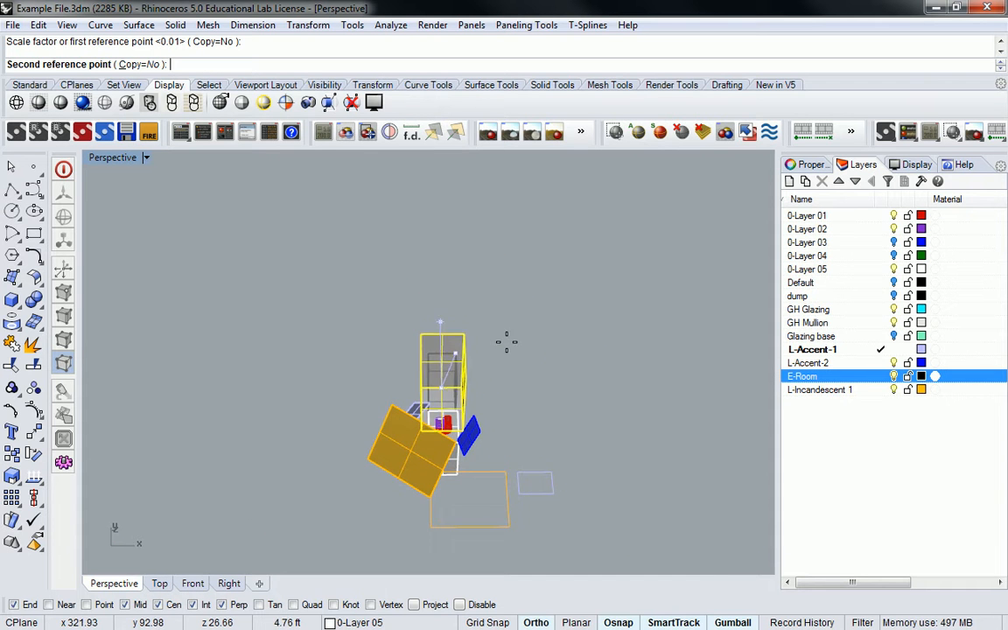
{"action": "left_click", "coordinate": [625, 252]}
Examine the red and purple tube model on the pedestal close up from its glazed ends.
{"action": "right_click_drag", "start_coordinate": [600, 286], "coordinate": [479, 418]}
{"action": "scroll", "coordinate": [479, 419], "scroll_direction": "up", "scroll_amount": 10}
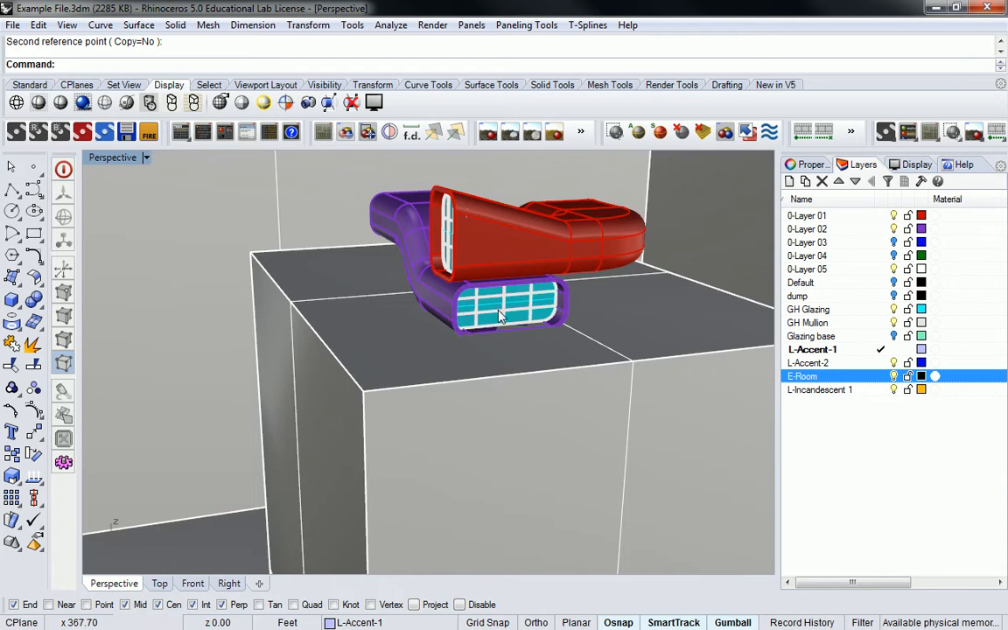
{"action": "mouse_move", "coordinate": [500, 316]}
{"action": "right_mouse_down"}
{"action": "mouse_move", "coordinate": [458, 295]}
{"action": "mouse_move", "coordinate": [510, 311]}
{"action": "right_mouse_up"}
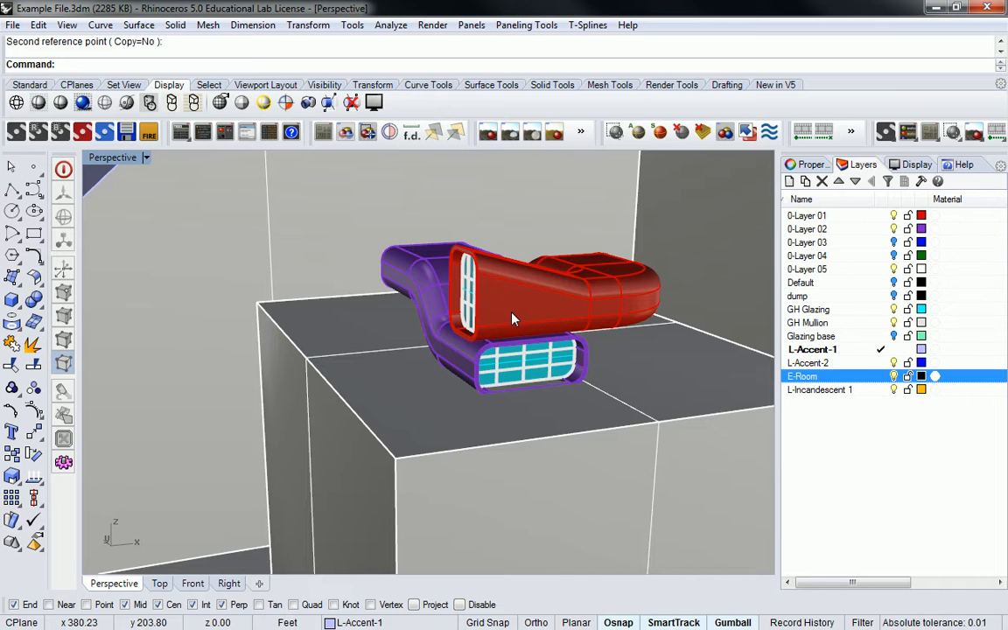
{"action": "right_click_drag", "start_coordinate": [512, 319], "coordinate": [568, 259]}
{"action": "scroll", "coordinate": [625, 260], "scroll_direction": "down", "scroll_amount": 4}
{"action": "scroll", "coordinate": [578, 255], "scroll_direction": "up", "scroll_amount": 4}
{"action": "scroll", "coordinate": [570, 260], "scroll_direction": "up", "scroll_amount": 4}
{"action": "right_click_drag", "start_coordinate": [640, 266], "coordinate": [542, 310], "text": "shift"}
{"action": "scroll", "coordinate": [599, 312], "scroll_direction": "down", "scroll_amount": 3}
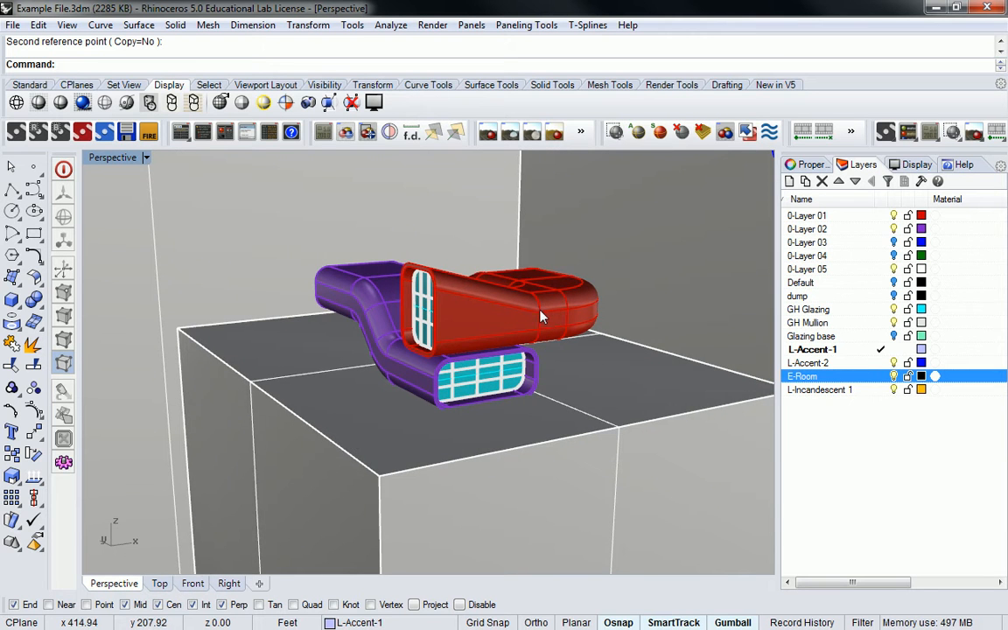
{"action": "scroll", "coordinate": [542, 310], "scroll_direction": "up", "scroll_amount": 2}
{"action": "scroll", "coordinate": [542, 313], "scroll_direction": "up", "scroll_amount": 1}
{"action": "scroll", "coordinate": [543, 305], "scroll_direction": "down", "scroll_amount": 1}
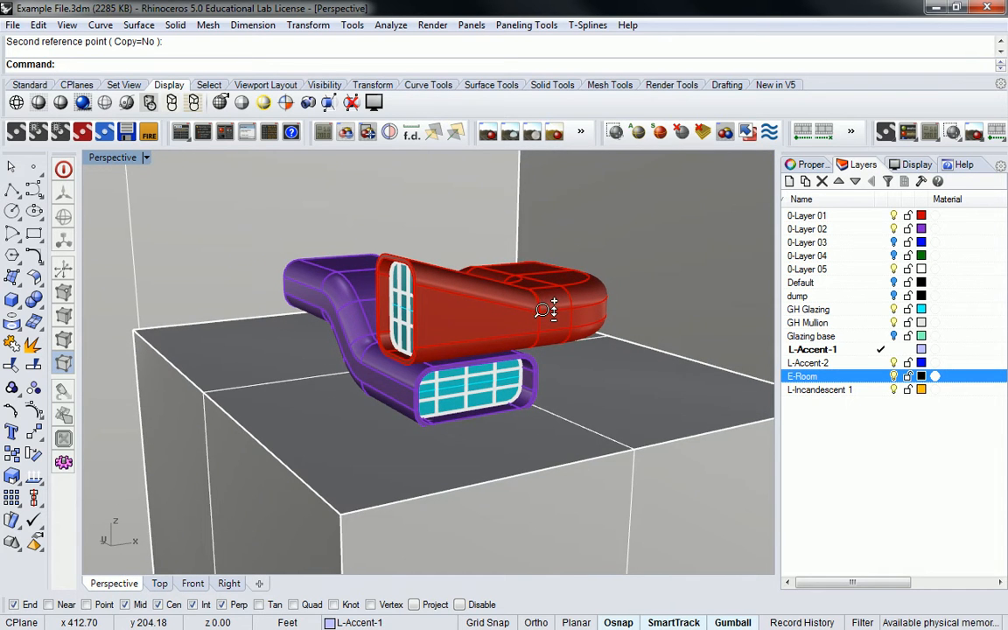
{"action": "right_click_drag", "start_coordinate": [539, 318], "coordinate": [520, 304]}
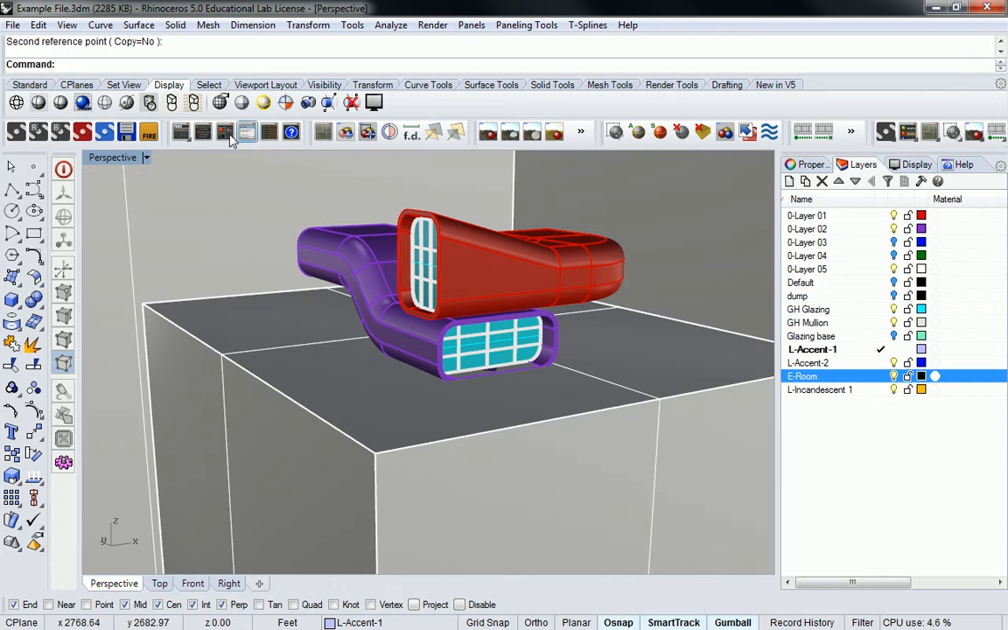
Show all four viewports and draw a tall box around the pedestal, setting its base corners in the Top view.
{"action": "double_click", "coordinate": [112, 158]}
{"action": "scroll", "coordinate": [578, 280], "scroll_direction": "down", "scroll_amount": 5}
{"action": "right_click_drag", "start_coordinate": [577, 284], "coordinate": [603, 278]}
{"action": "scroll", "coordinate": [254, 205], "scroll_direction": "down", "scroll_amount": 4}
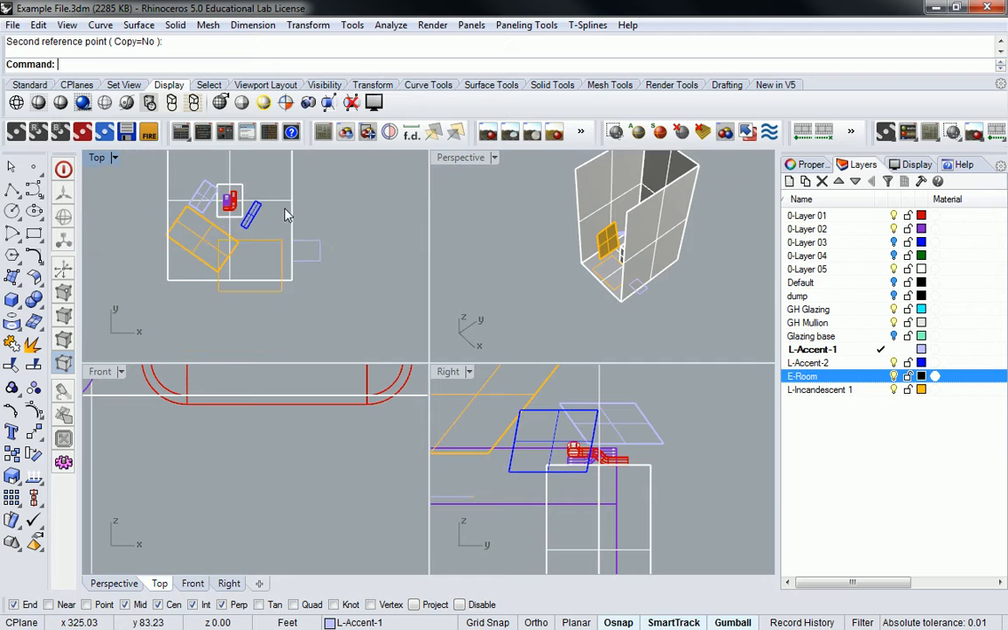
{"action": "left_click", "coordinate": [33, 300]}
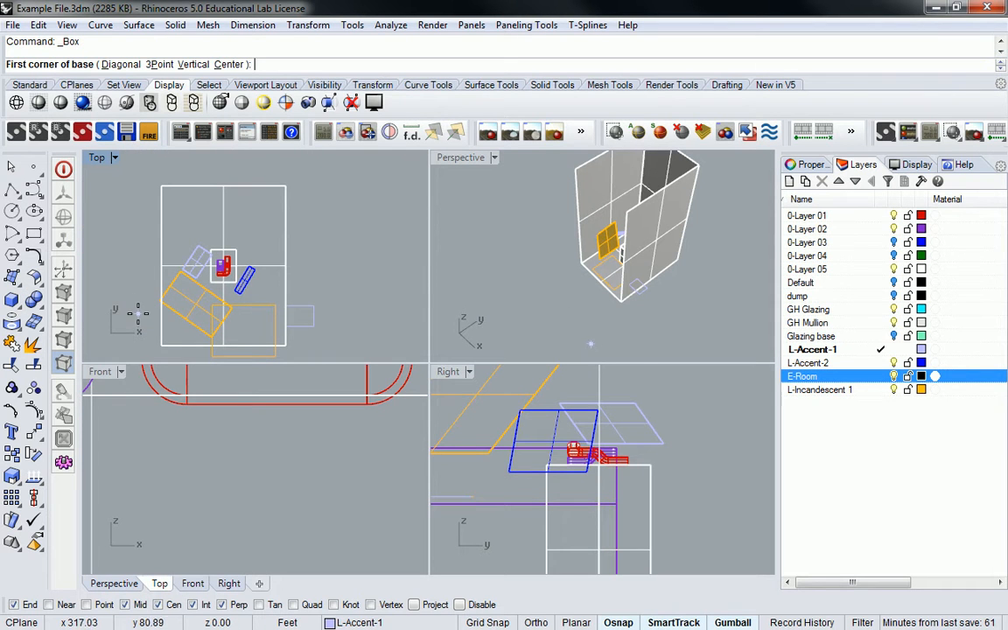
{"action": "left_click", "coordinate": [140, 313]}
{"action": "left_click", "coordinate": [328, 201]}
{"action": "scroll", "coordinate": [669, 200], "scroll_direction": "down", "scroll_amount": 3}
{"action": "right_click_drag", "start_coordinate": [669, 199], "coordinate": [643, 259], "text": "shift"}
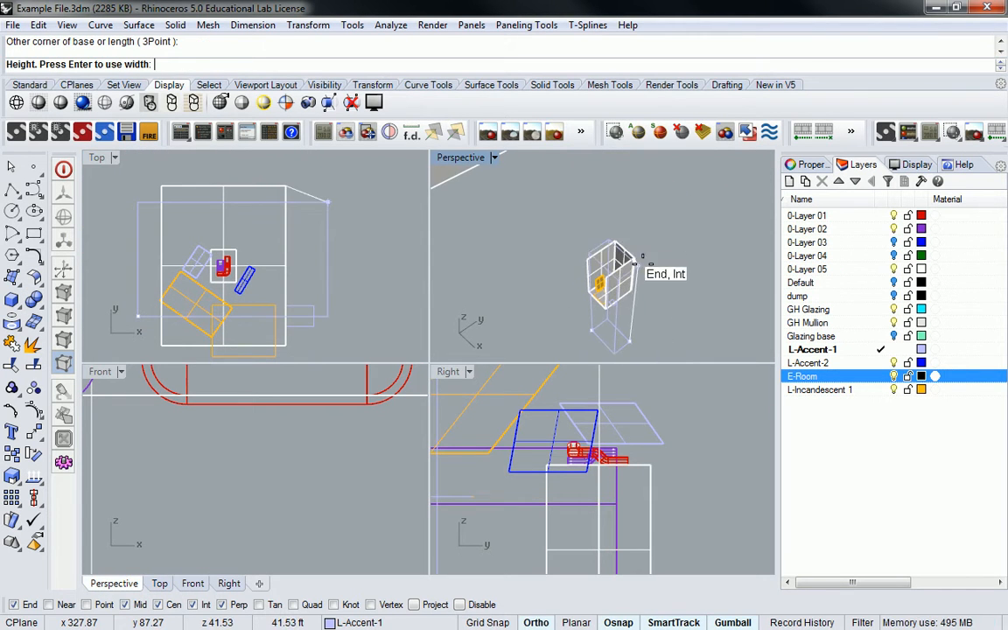
{"action": "left_click", "coordinate": [572, 201]}
{"action": "left_click", "coordinate": [572, 201]}
Adjust the tall box vertically with the gumball and explode it into separate surfaces.
{"action": "scroll", "coordinate": [632, 277], "scroll_direction": "down", "scroll_amount": 2}
{"action": "left_click_drag", "start_coordinate": [641, 252], "coordinate": [641, 168]}
{"action": "right_click_drag", "start_coordinate": [643, 170], "coordinate": [642, 248]}
{"action": "left_click_drag", "start_coordinate": [623, 260], "coordinate": [617, 206]}
{"action": "left_click", "coordinate": [642, 200]}
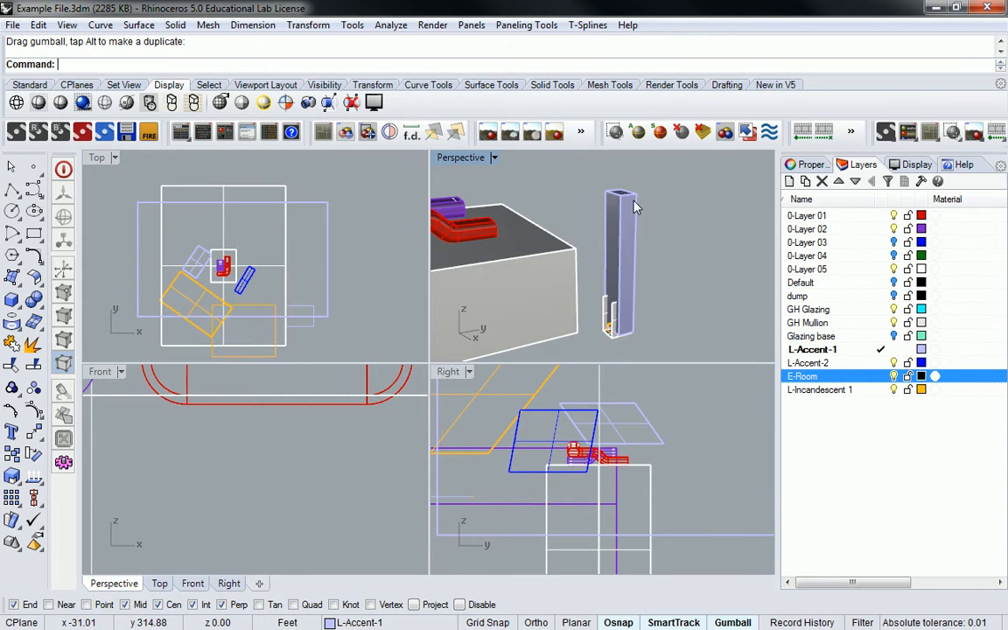
{"action": "left_click", "coordinate": [627, 200]}
{"action": "type", "text": "Explode"}
{"action": "key", "text": "Return"}
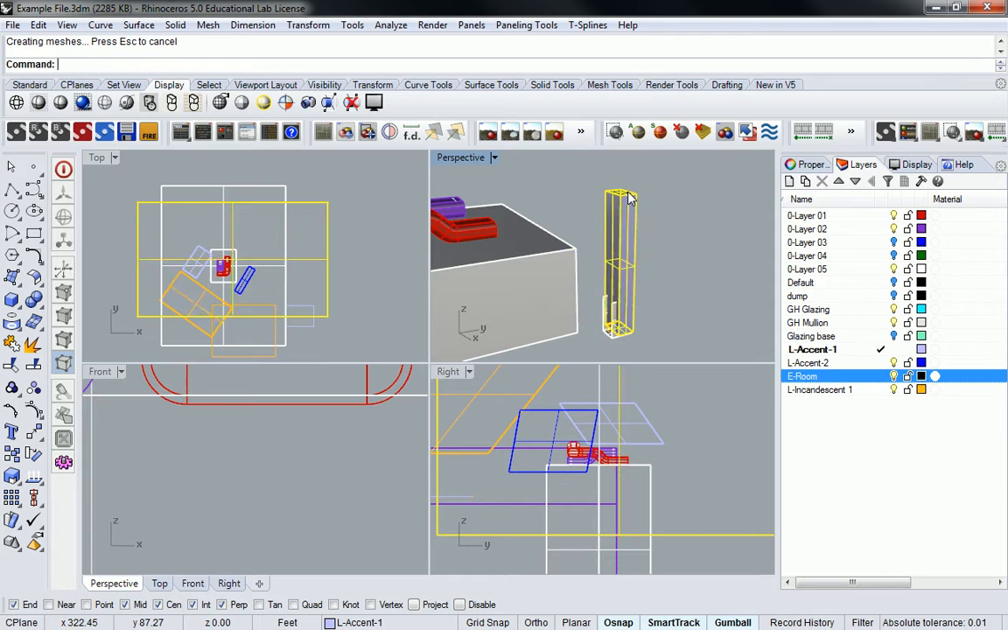
Delete all the surfaces of the exploded tall box.
{"action": "right_click_drag", "start_coordinate": [629, 197], "coordinate": [613, 267]}
{"action": "scroll", "coordinate": [634, 193], "scroll_direction": "up", "scroll_amount": 5}
{"action": "left_click", "coordinate": [635, 194]}
{"action": "key", "text": "Delete"}
{"action": "left_click_drag", "start_coordinate": [638, 199], "coordinate": [496, 218]}
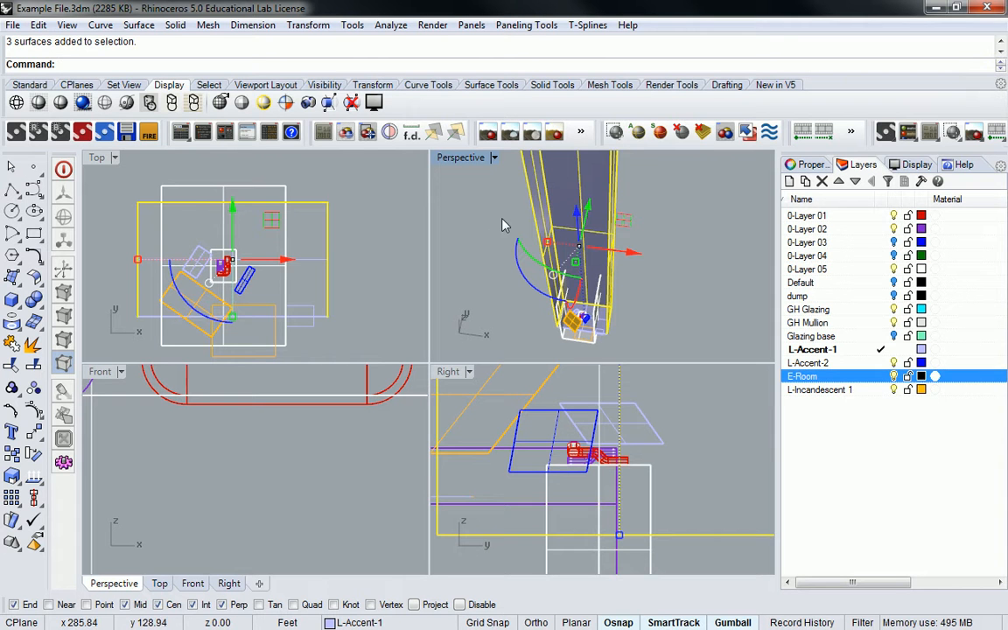
{"action": "key", "text": "Delete"}
{"action": "left_click", "coordinate": [611, 325]}
{"action": "key", "text": "Delete"}
{"action": "right_click_drag", "start_coordinate": [604, 319], "coordinate": [673, 173]}
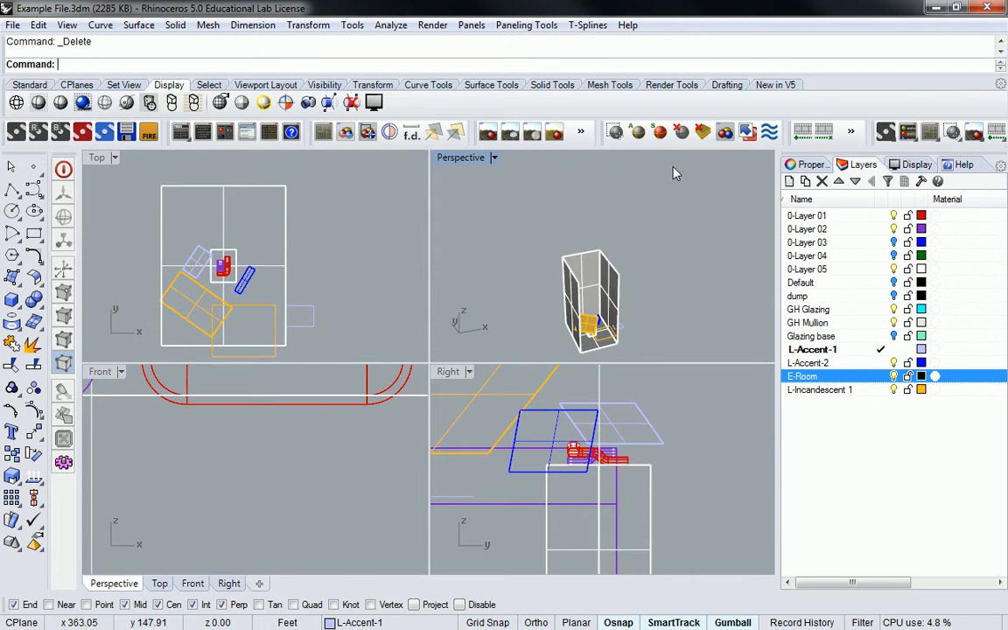
Maximize the Perspective viewport and frame the tube model on the pedestal.
{"action": "double_click", "coordinate": [469, 159]}
{"action": "right_click_drag", "start_coordinate": [526, 213], "coordinate": [564, 218]}
{"action": "scroll", "coordinate": [514, 407], "scroll_direction": "up", "scroll_amount": 8}
{"action": "right_click_drag", "start_coordinate": [542, 409], "coordinate": [514, 414]}
{"action": "scroll", "coordinate": [577, 429], "scroll_direction": "up", "scroll_amount": 7}
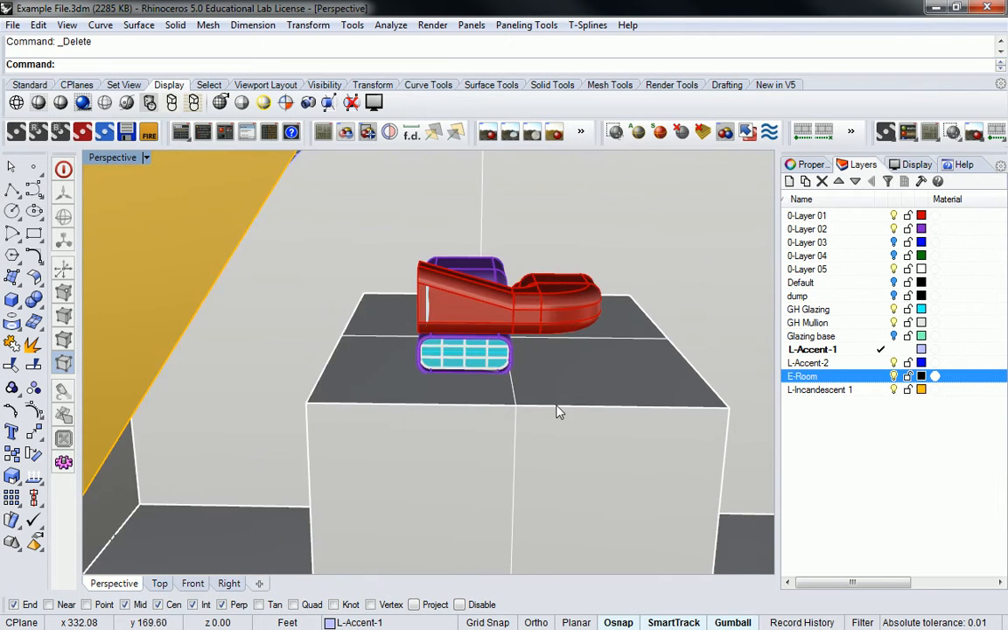
{"action": "scroll", "coordinate": [488, 348], "scroll_direction": "up", "scroll_amount": 1}
{"action": "right_click_drag", "start_coordinate": [488, 348], "coordinate": [643, 288]}
{"action": "right_click_drag", "start_coordinate": [351, 314], "coordinate": [417, 286], "text": "shift"}
Zoom to the selected red tube polysurface, clear the selection, and reframe both tubes from a low angle.
{"action": "left_click", "coordinate": [504, 308]}
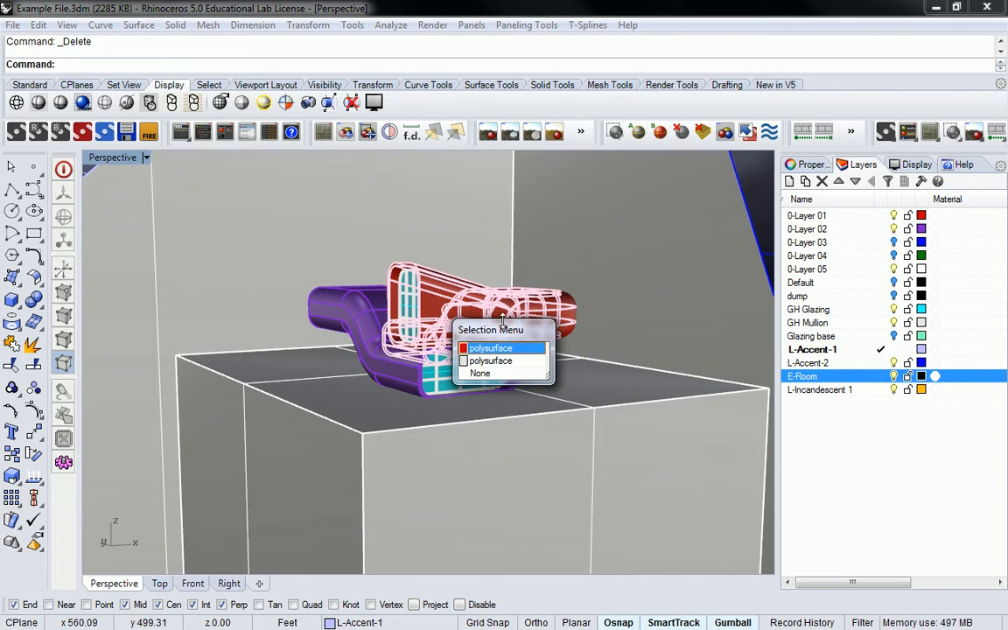
{"action": "left_click", "coordinate": [491, 348]}
{"action": "type", "text": "zs"}
{"action": "key", "text": "Return"}
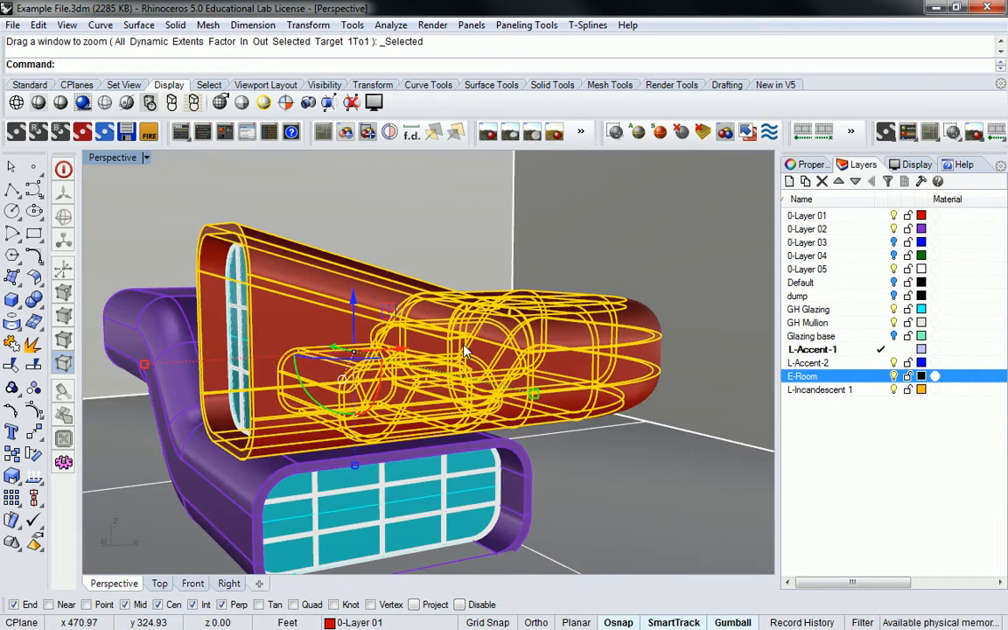
{"action": "scroll", "coordinate": [465, 351], "scroll_direction": "down", "scroll_amount": 8}
{"action": "scroll", "coordinate": [450, 347], "scroll_direction": "up", "scroll_amount": 4}
{"action": "right_click_drag", "start_coordinate": [450, 347], "coordinate": [481, 322]}
{"action": "key", "text": "Escape"}
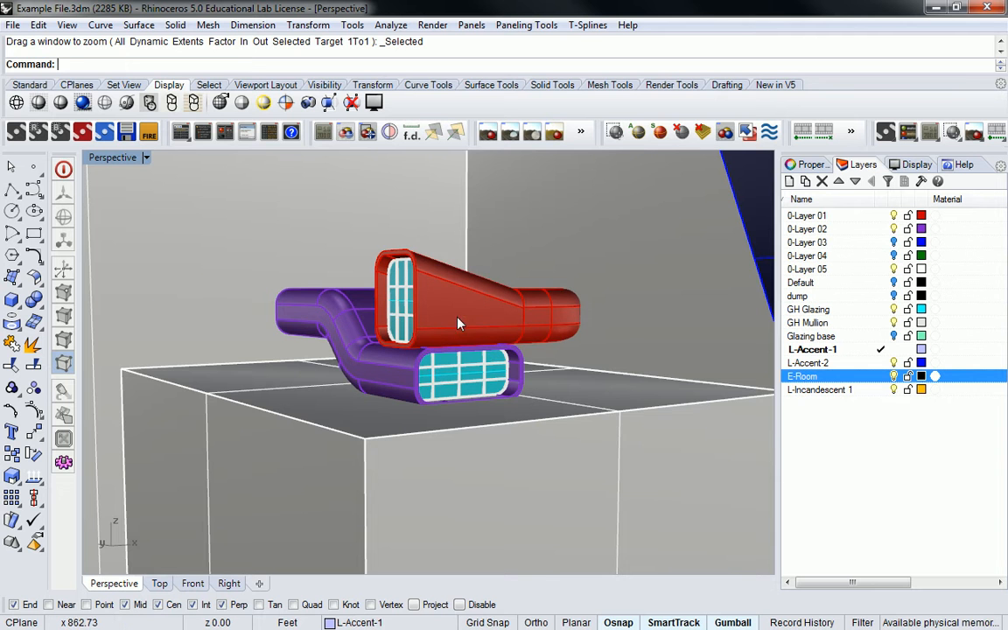
{"action": "scroll", "coordinate": [377, 315], "scroll_direction": "up", "scroll_amount": 2}
{"action": "right_click_drag", "start_coordinate": [377, 315], "coordinate": [473, 349]}
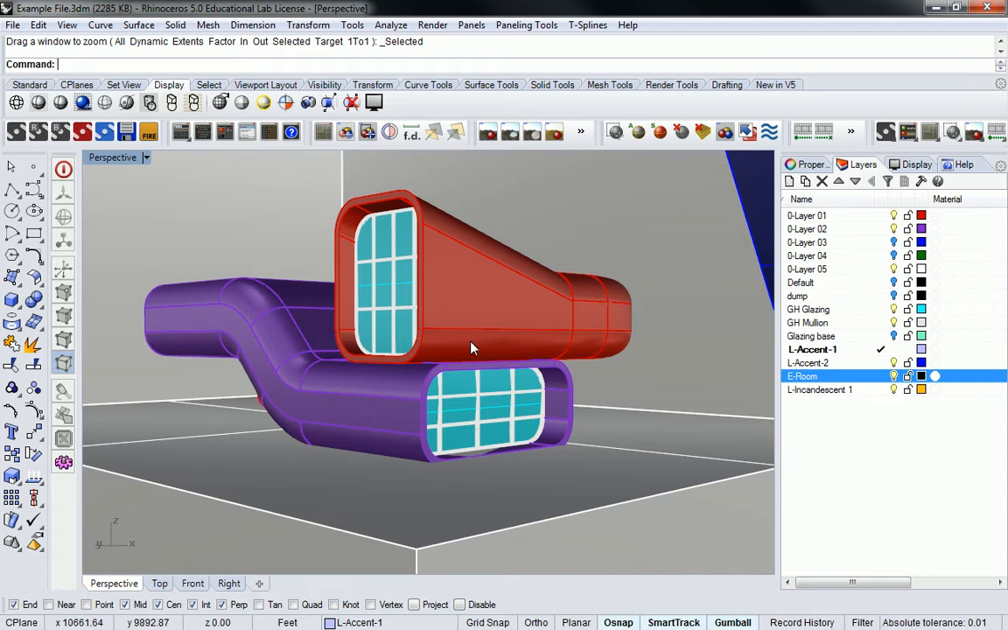
Set the perspective camera's lens length to 35.
{"action": "left_click", "coordinate": [810, 165]}
{"action": "left_click", "coordinate": [934, 282]}
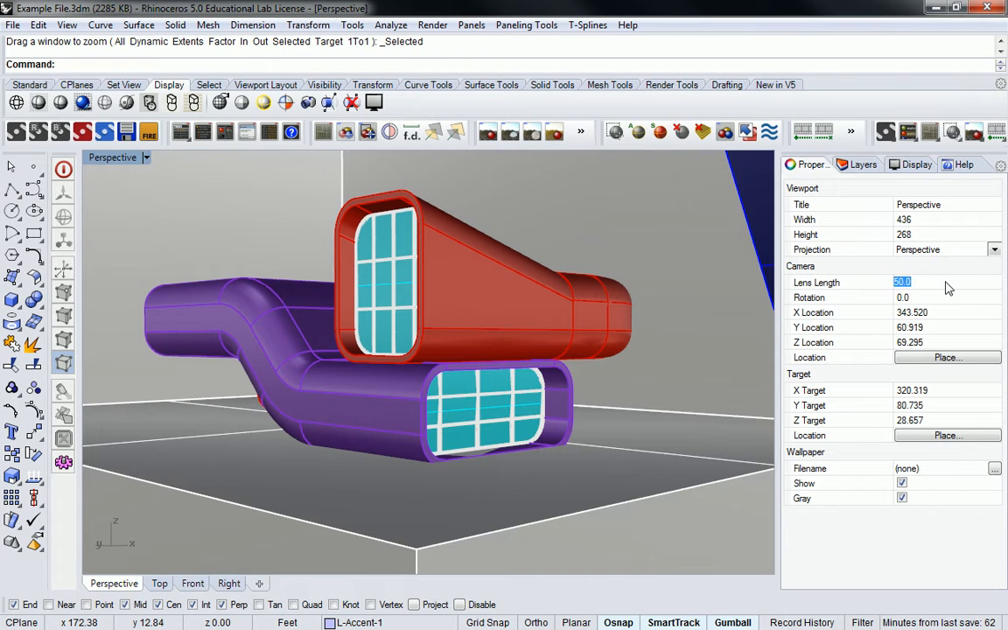
{"action": "key", "text": "Return"}
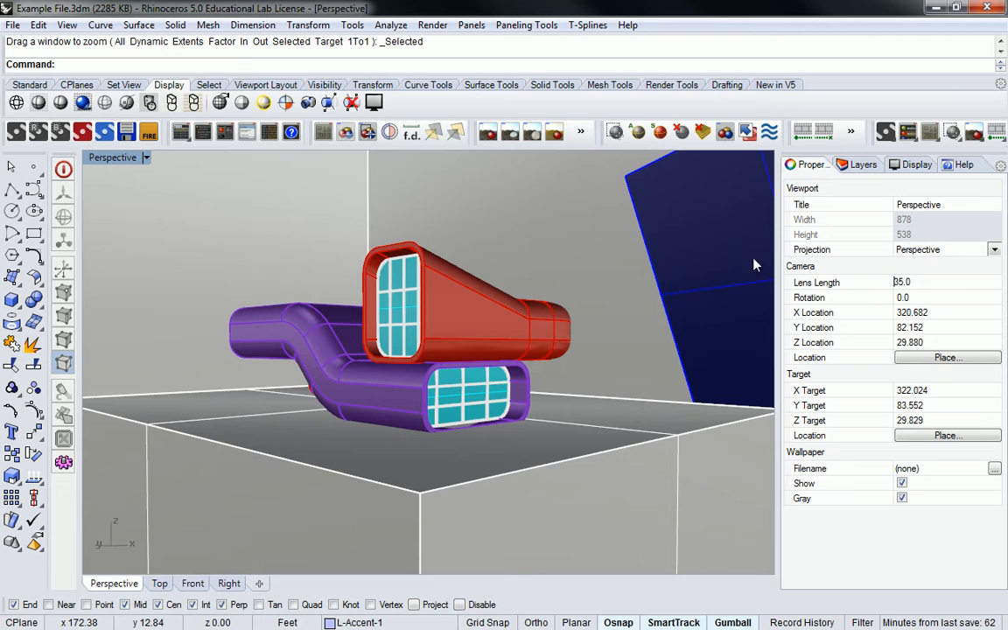
Compose the camera view so both tubes and the near corner of the pedestal are framed.
{"action": "scroll", "coordinate": [391, 337], "scroll_direction": "up", "scroll_amount": 2}
{"action": "right_click_drag", "start_coordinate": [419, 345], "coordinate": [444, 378]}
{"action": "scroll", "coordinate": [435, 347], "scroll_direction": "up", "scroll_amount": 2}
{"action": "scroll", "coordinate": [457, 365], "scroll_direction": "down", "scroll_amount": 4}
{"action": "right_click_drag", "start_coordinate": [443, 380], "coordinate": [459, 366], "text": "shift"}
{"action": "mouse_move", "coordinate": [446, 351]}
{"action": "right_mouse_down", "text": "shift"}
{"action": "mouse_move", "coordinate": [389, 341]}
{"action": "mouse_move", "coordinate": [433, 344]}
{"action": "right_mouse_up", "text": "shift"}
{"action": "scroll", "coordinate": [438, 345], "scroll_direction": "down", "scroll_amount": 2}
{"action": "scroll", "coordinate": [440, 350], "scroll_direction": "up", "scroll_amount": 2}
{"action": "scroll", "coordinate": [432, 344], "scroll_direction": "down", "scroll_amount": 2}
{"action": "scroll", "coordinate": [439, 344], "scroll_direction": "up", "scroll_amount": 2}
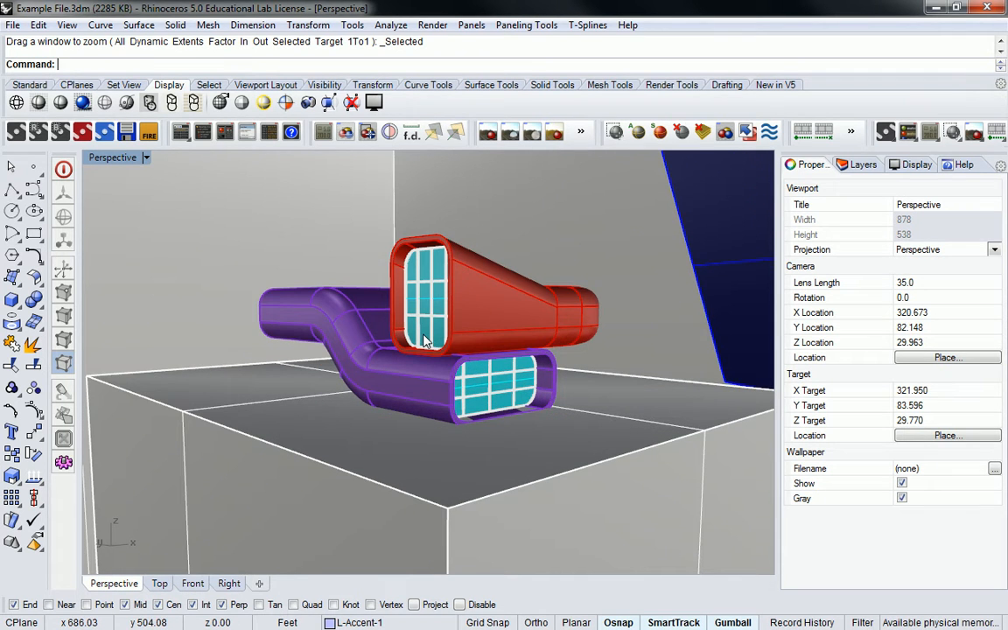
{"action": "middle_click", "coordinate": [425, 341]}
{"action": "left_click", "coordinate": [433, 308]}
{"action": "scroll", "coordinate": [433, 306], "scroll_direction": "up", "scroll_amount": 2}
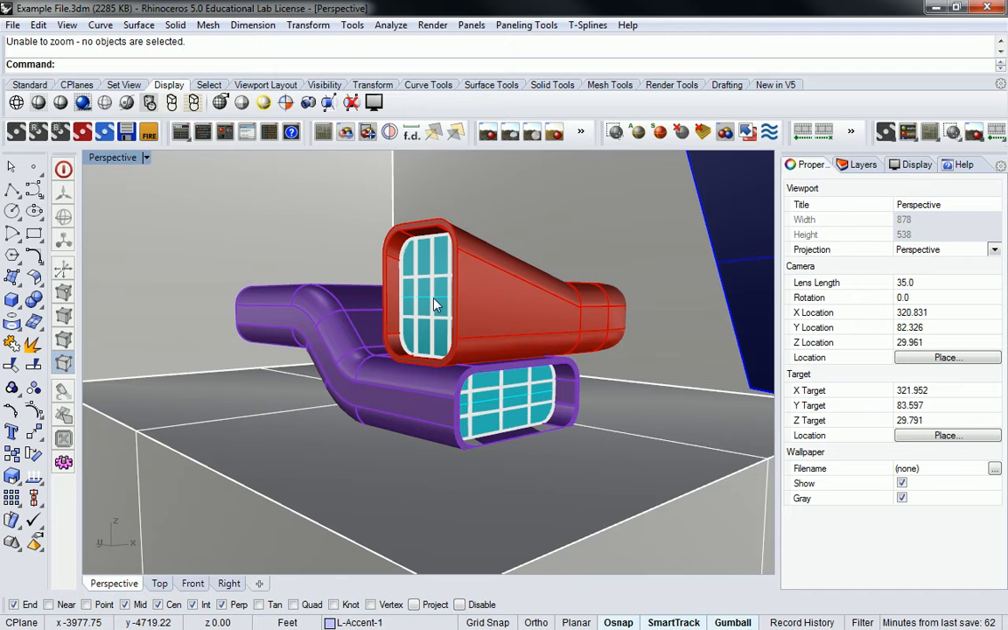
{"action": "scroll", "coordinate": [436, 304], "scroll_direction": "down", "scroll_amount": 1}
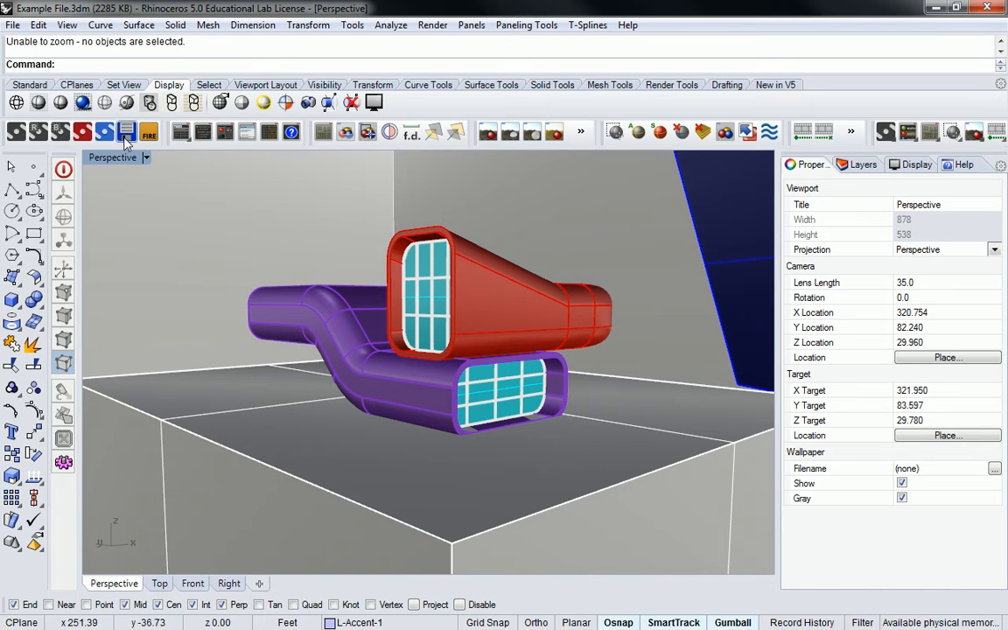
Save the current viewport as a named view called Render.
{"action": "left_click", "coordinate": [110, 159]}
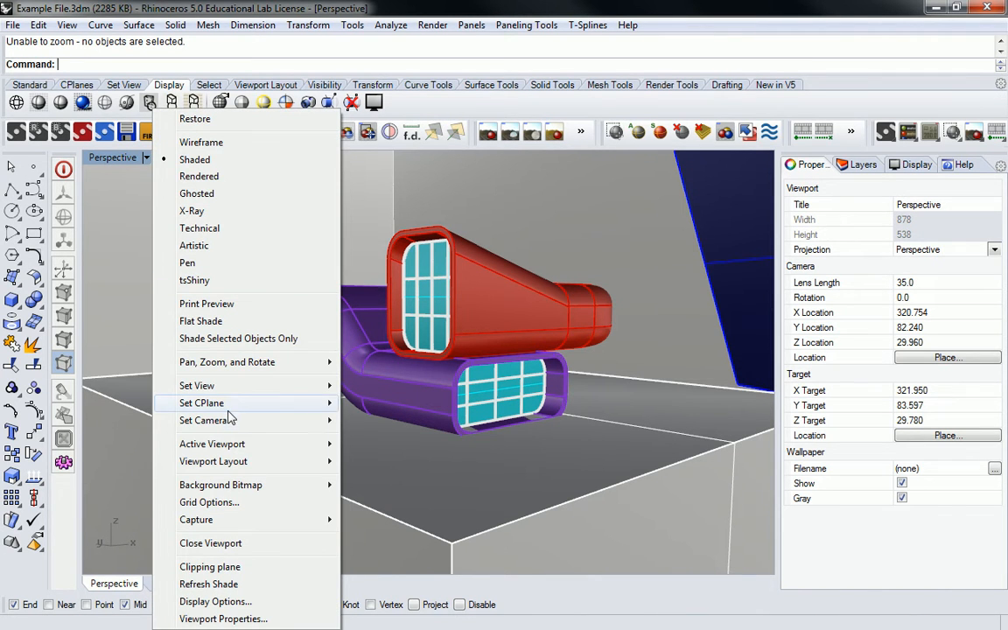
{"action": "mouse_move", "coordinate": [332, 404]}
{"action": "left_click", "coordinate": [394, 571]}
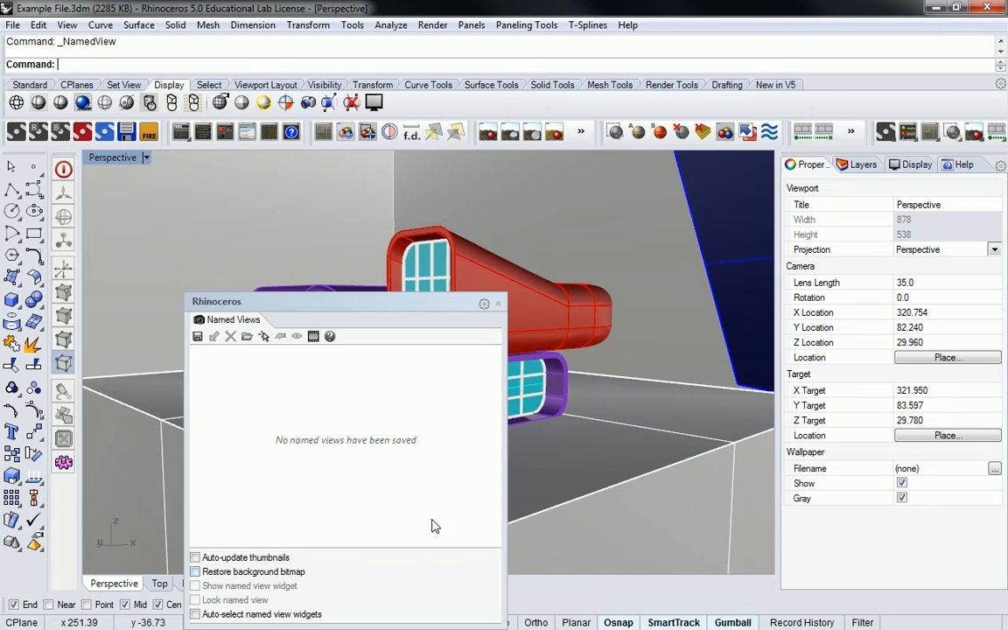
{"action": "left_click", "coordinate": [198, 336]}
{"action": "type", "text": "Render"}
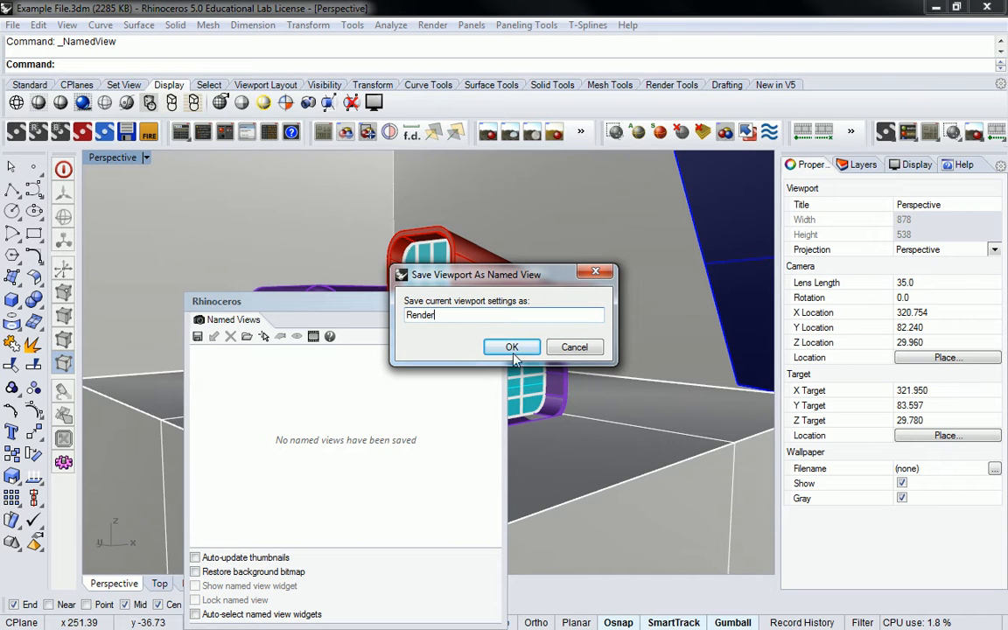
{"action": "left_click", "coordinate": [513, 349]}
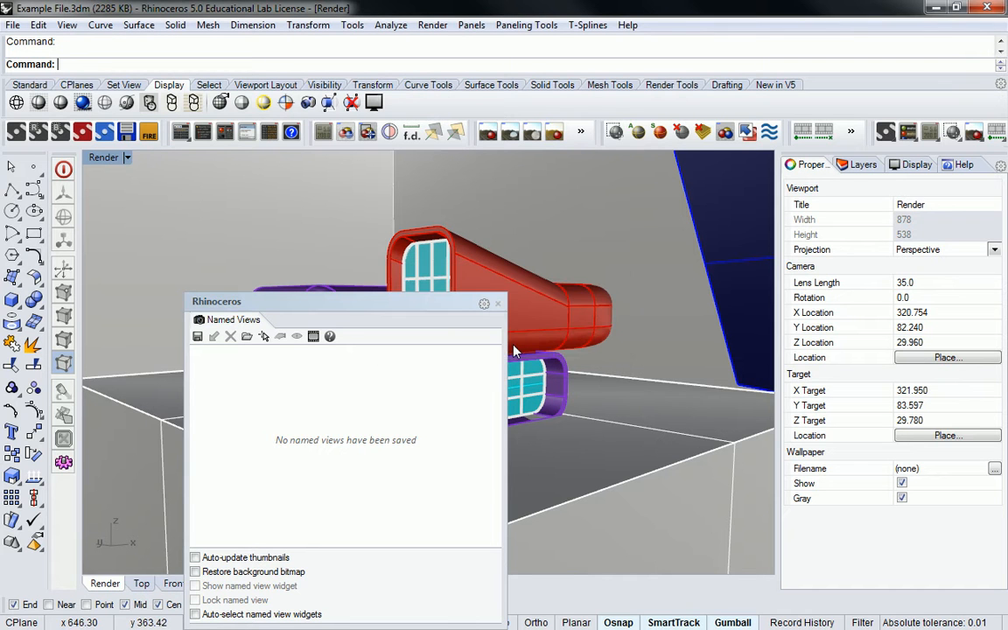
Close the named views list and dock the Scene Manager beside the viewport with the scene's materials showing.
{"action": "left_click", "coordinate": [498, 305]}
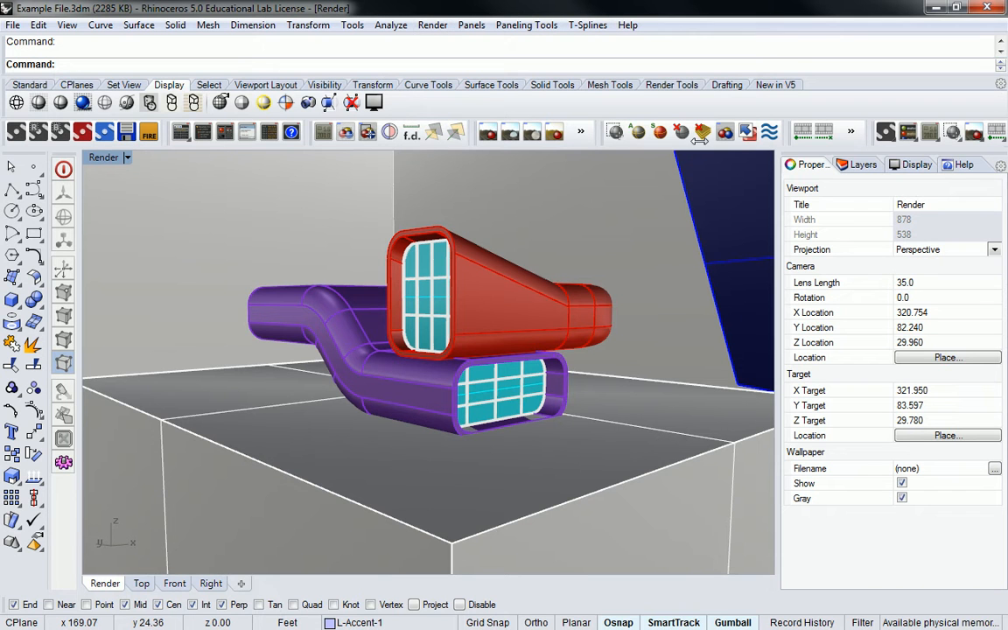
{"action": "left_click", "coordinate": [180, 133]}
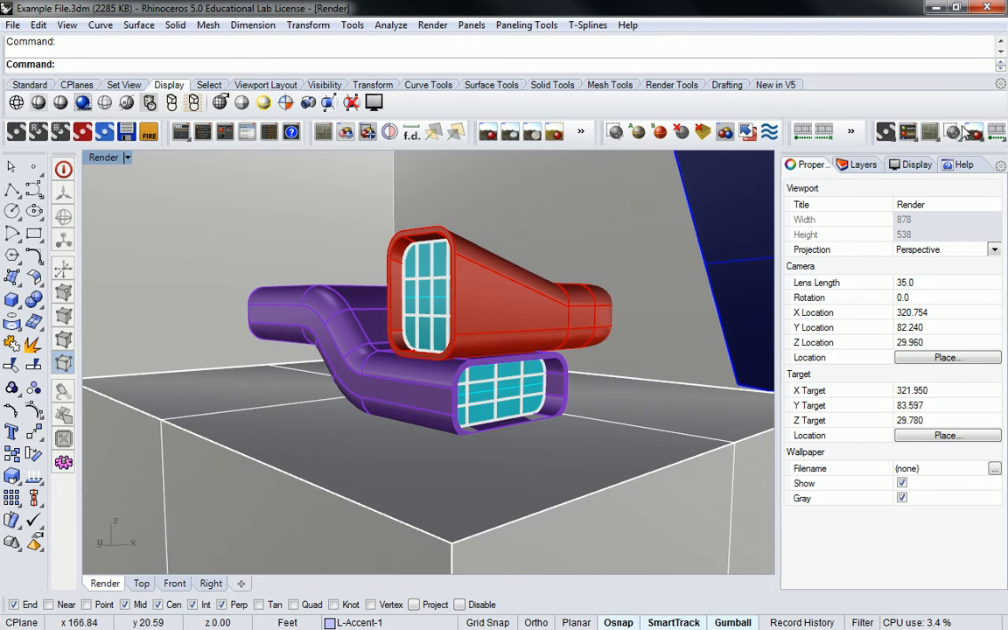
{"action": "left_click_drag", "start_coordinate": [525, 98], "coordinate": [785, 186]}
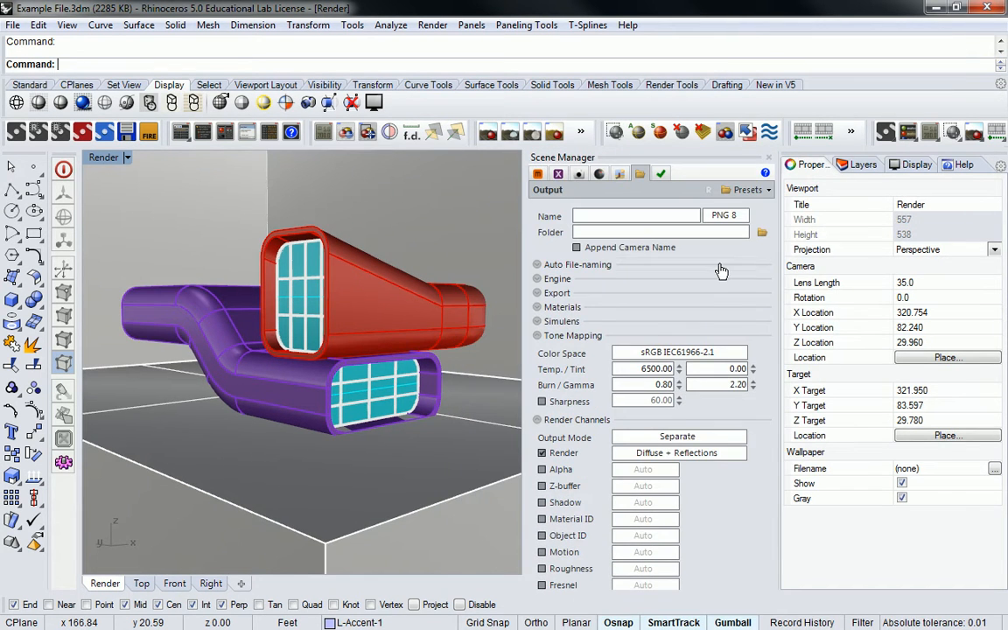
{"action": "left_click", "coordinate": [560, 174]}
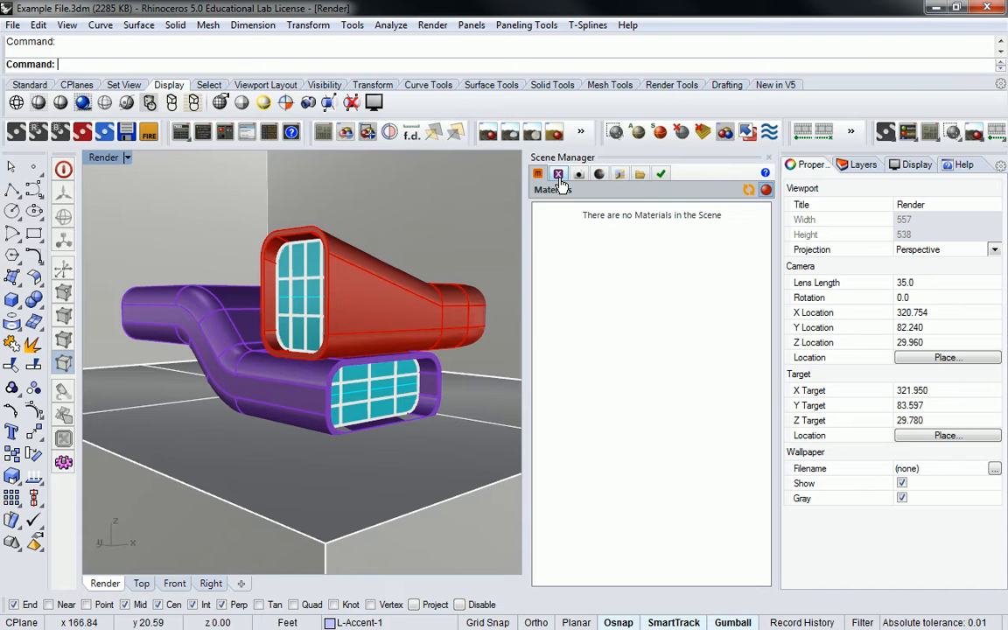
Create a new emitter material, open it for editing and refresh its preview using the emitter_02m preview scene.
{"action": "right_click", "coordinate": [613, 224]}
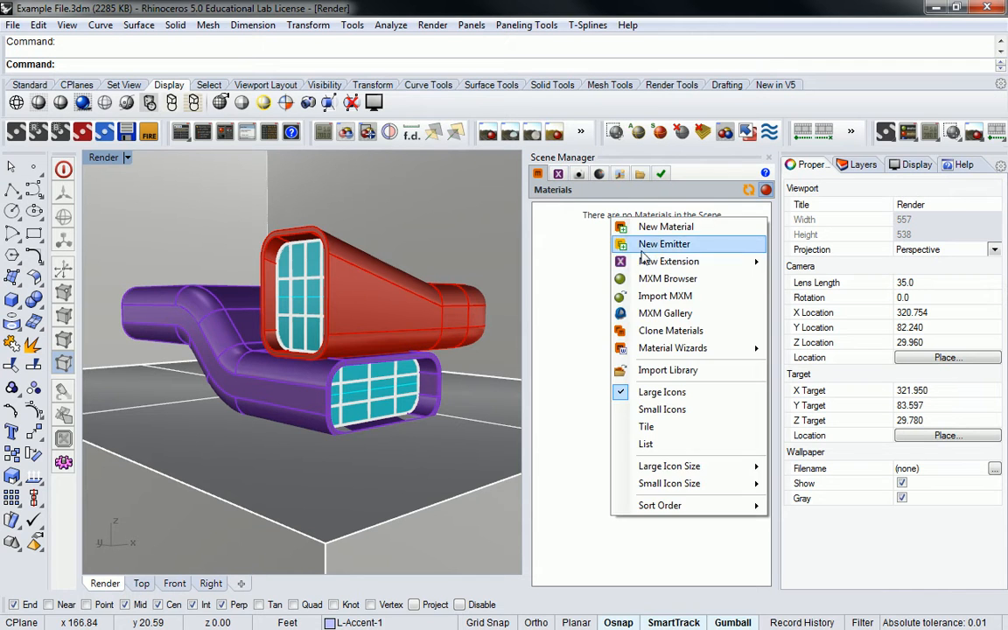
{"action": "left_click", "coordinate": [651, 249]}
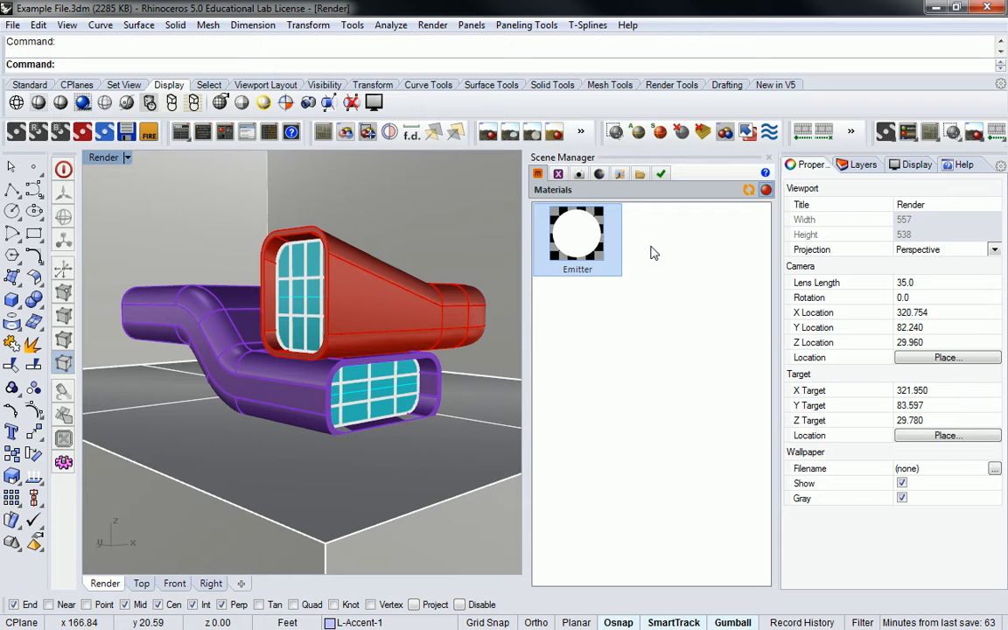
{"action": "double_click", "coordinate": [582, 229]}
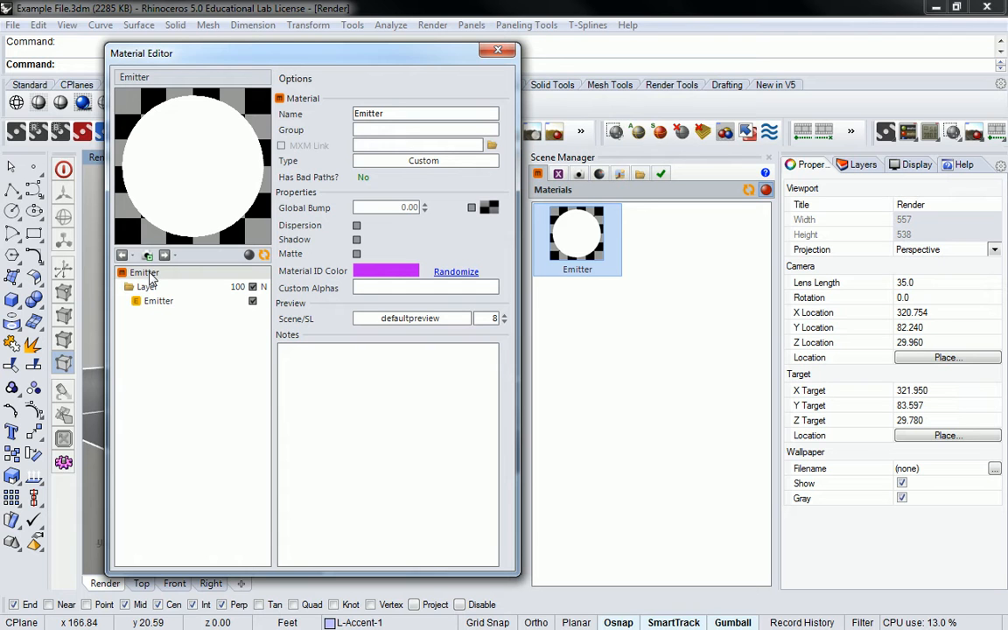
{"action": "left_click", "coordinate": [414, 321]}
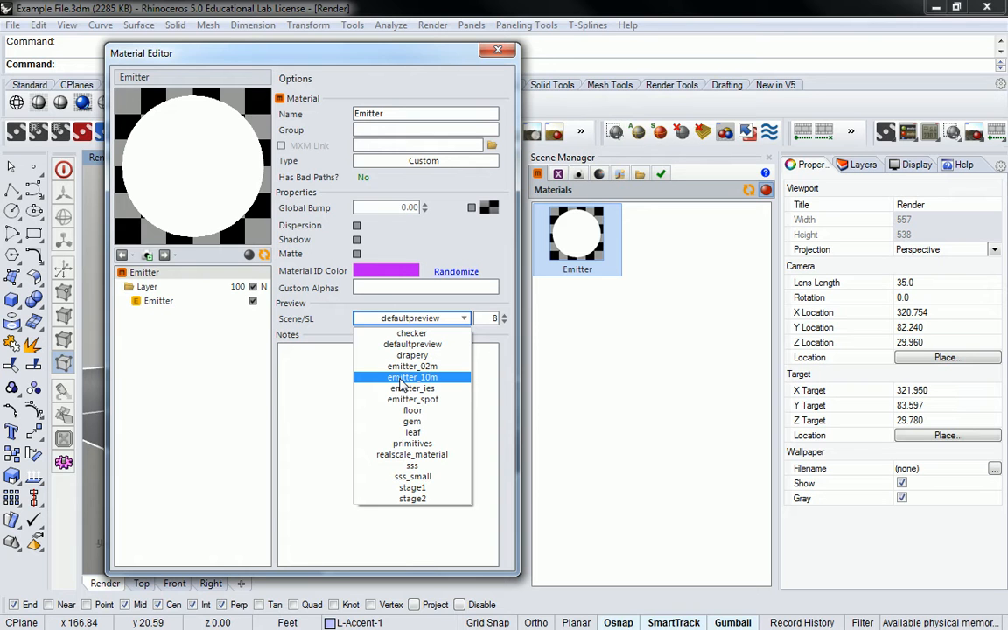
{"action": "left_click", "coordinate": [398, 368]}
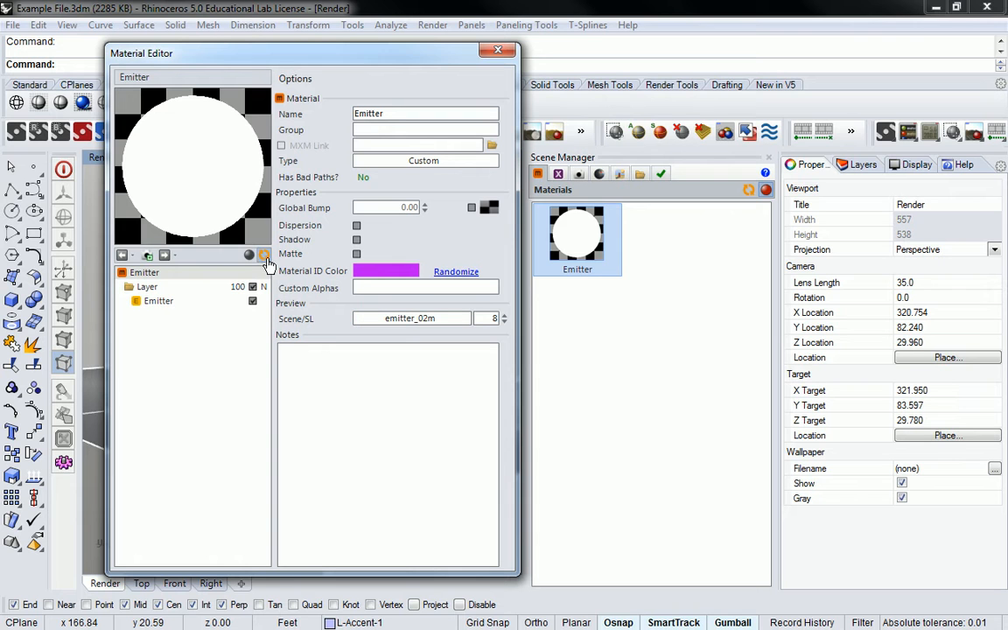
{"action": "left_click", "coordinate": [264, 257]}
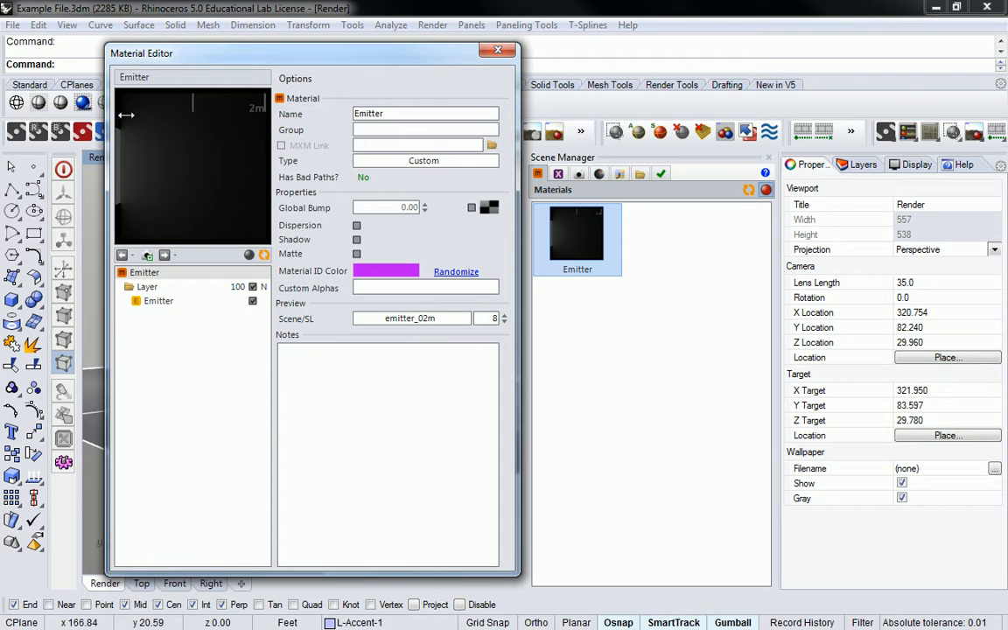
Apply the Incandescent - 100W preset to the material's emitter component.
{"action": "left_click", "coordinate": [161, 302]}
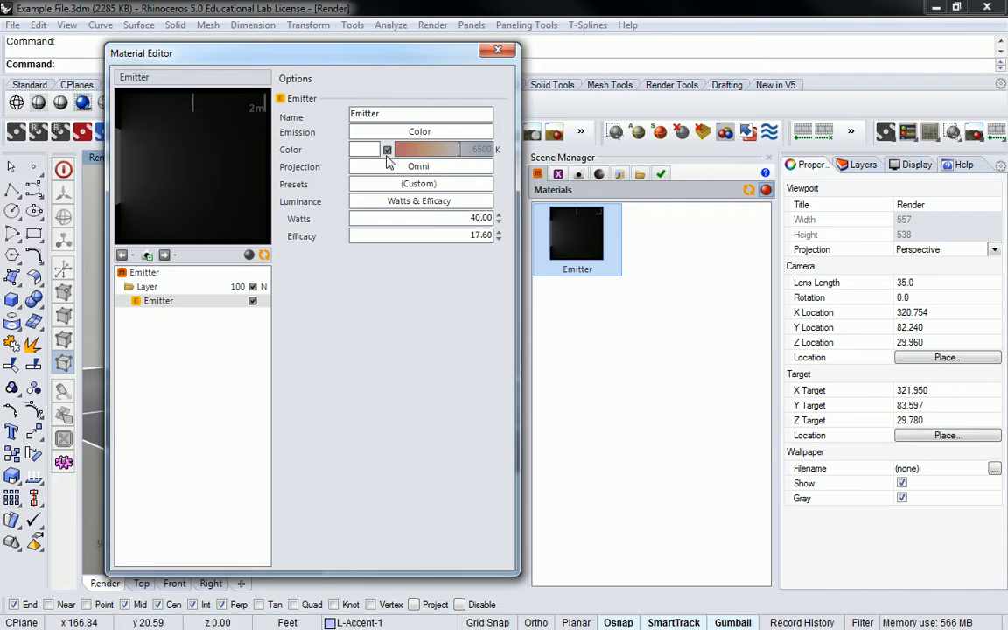
{"action": "left_click", "coordinate": [420, 166]}
{"action": "left_click", "coordinate": [422, 176]}
{"action": "left_click", "coordinate": [437, 185]}
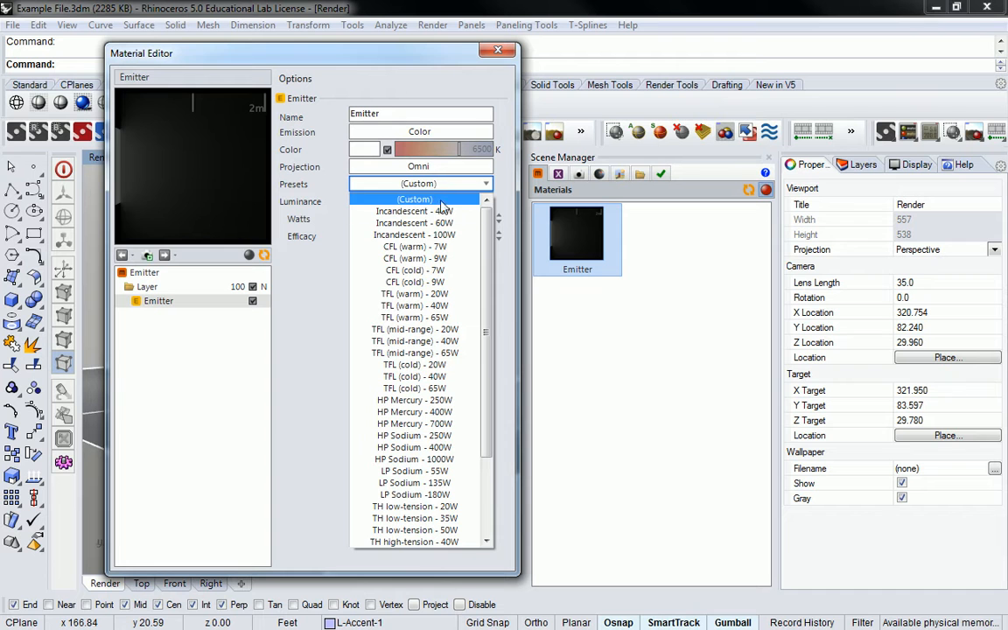
{"action": "left_click", "coordinate": [414, 235]}
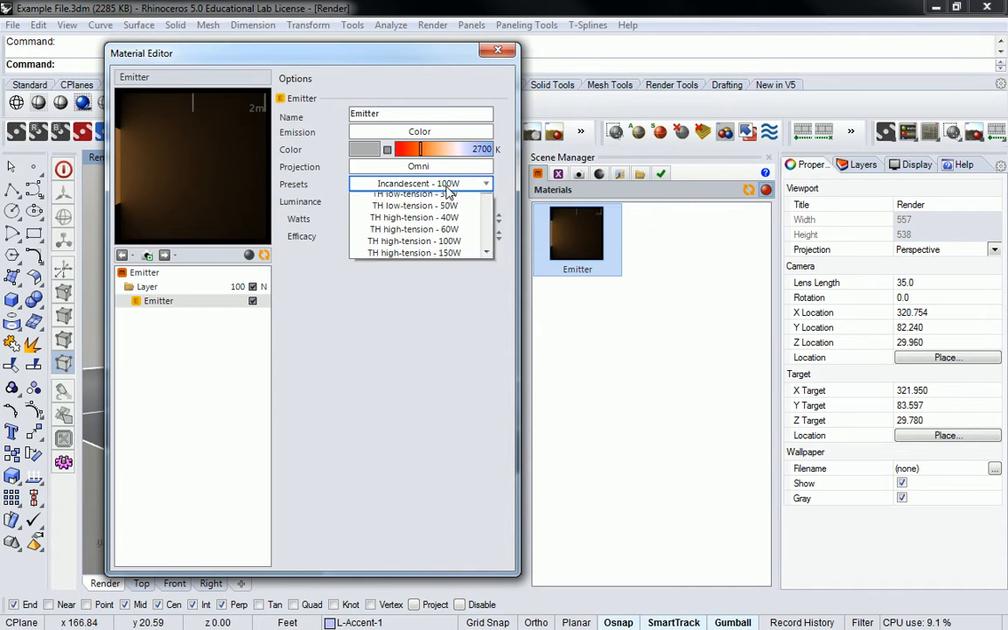
{"action": "left_click", "coordinate": [448, 191]}
{"action": "scroll", "coordinate": [446, 275], "scroll_direction": "up", "scroll_amount": 1}
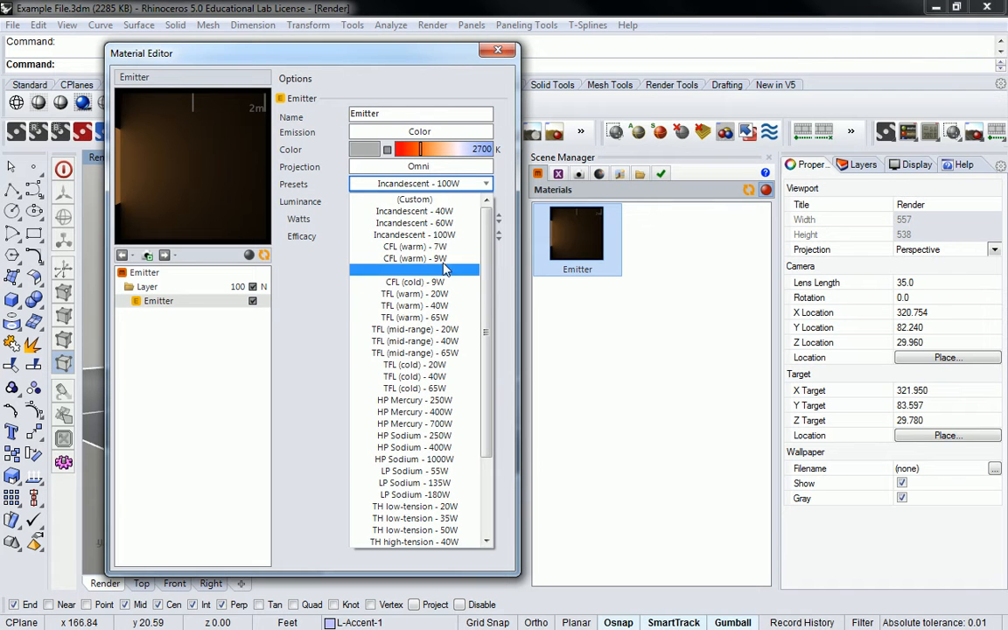
{"action": "left_click", "coordinate": [423, 236]}
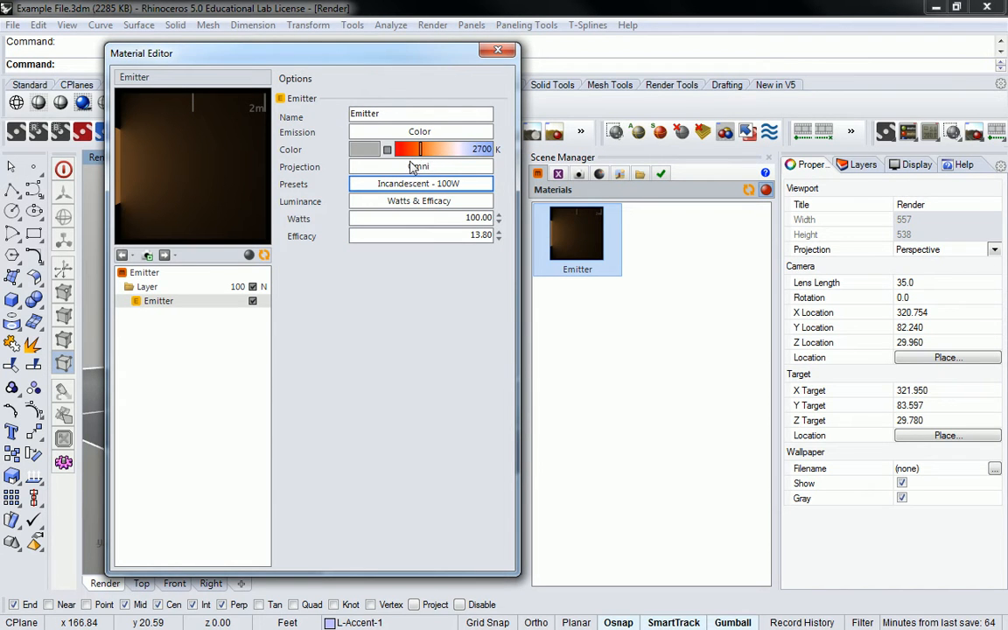
Set the emitter's luminance to 300 watts with an efficacy of 20 and refresh the material preview.
{"action": "left_click", "coordinate": [413, 217]}
{"action": "left_click_drag", "start_coordinate": [454, 219], "coordinate": [513, 226]}
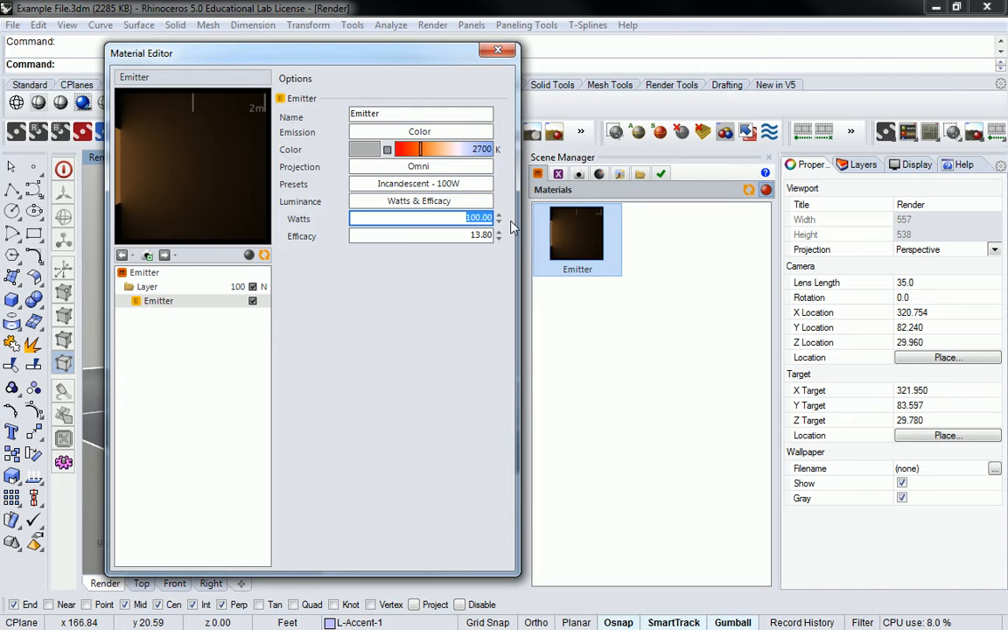
{"action": "type", "text": "3"}
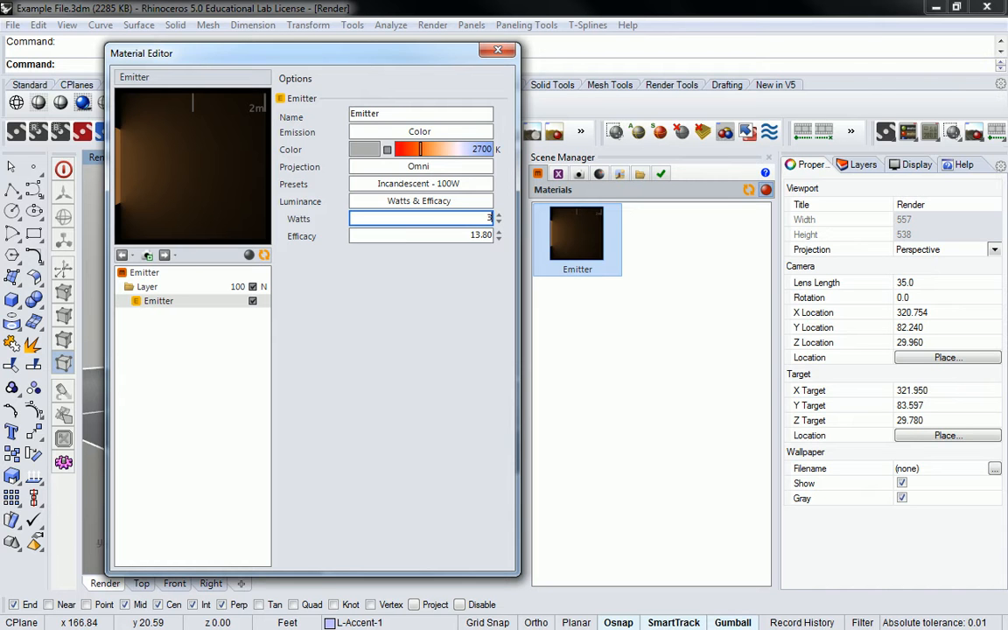
{"action": "type", "text": "00"}
{"action": "key", "text": "Tab"}
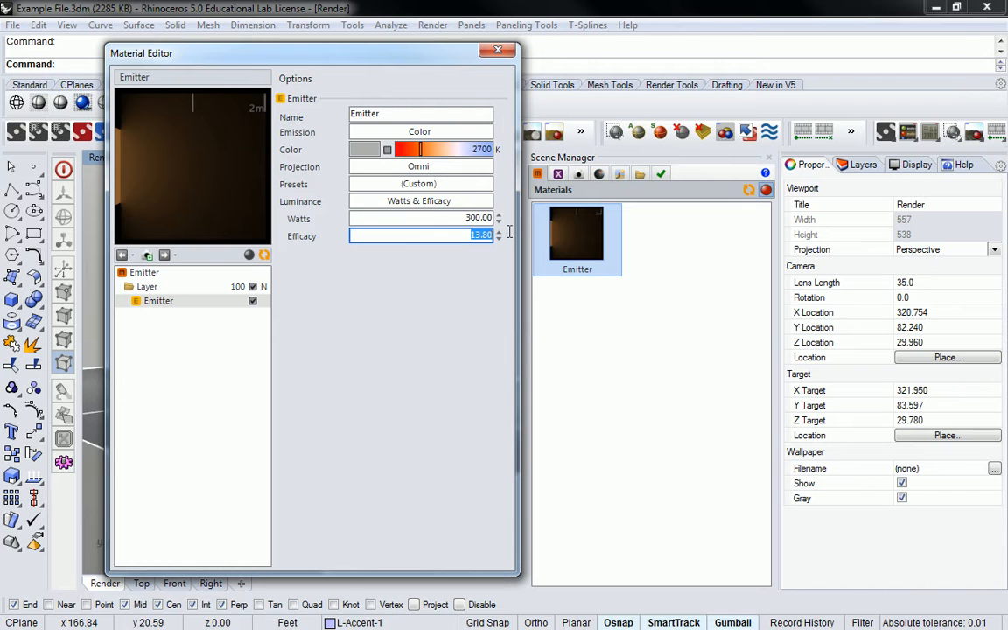
{"action": "type", "text": "20"}
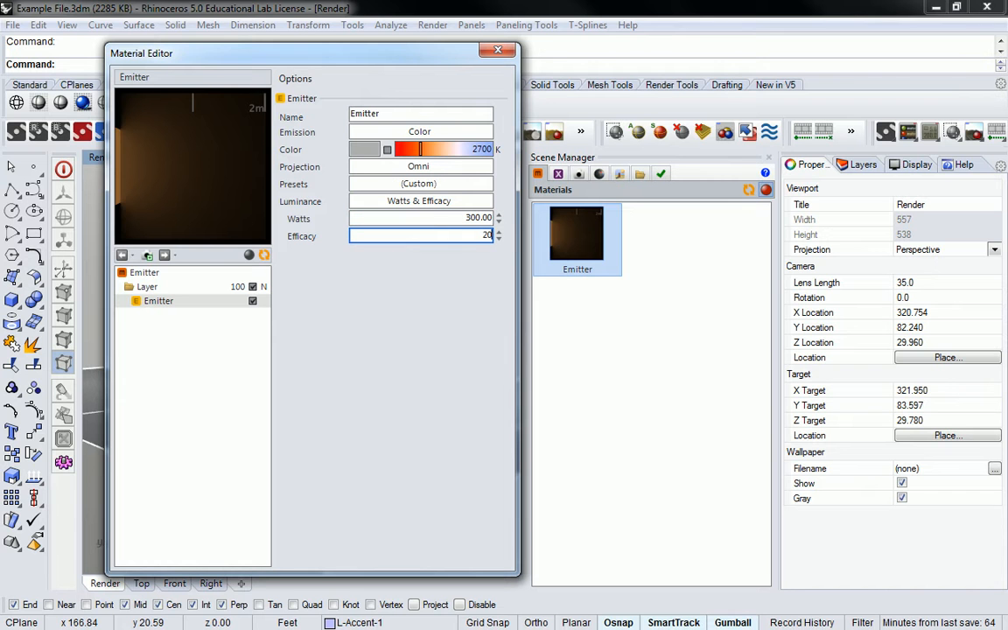
{"action": "left_click", "coordinate": [264, 256]}
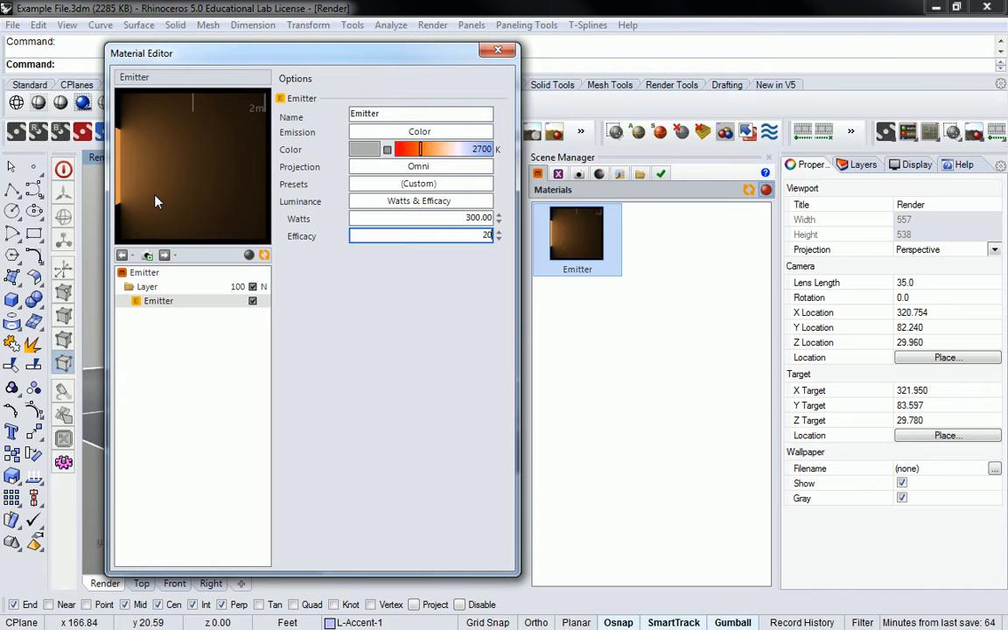
Rename the emitter component as Emitter - Incandescent.
{"action": "left_click", "coordinate": [407, 112]}
{"action": "left_click", "coordinate": [407, 112]}
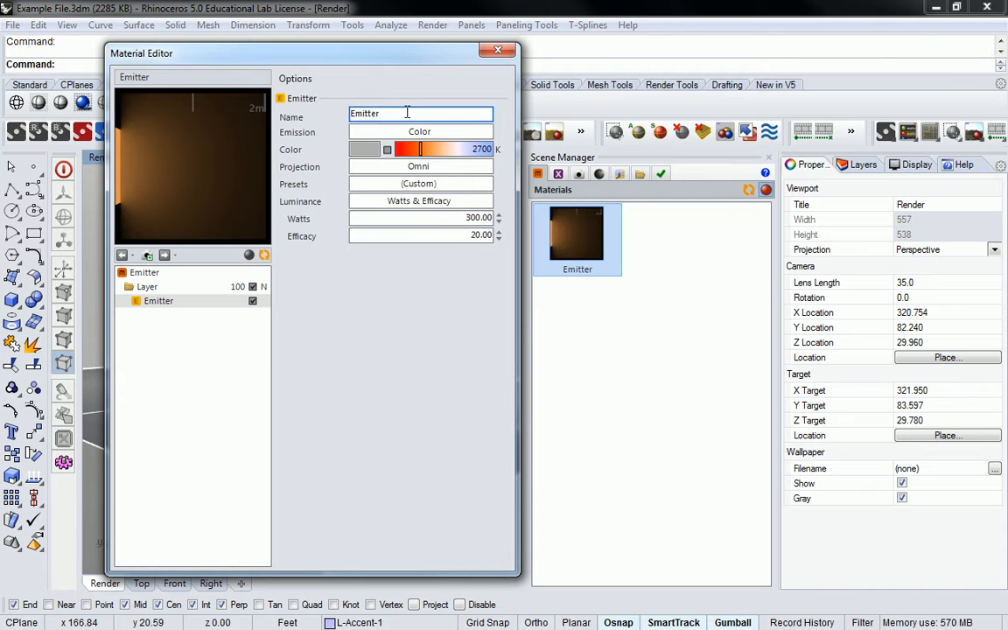
{"action": "type", "text": "- Incandescent"}
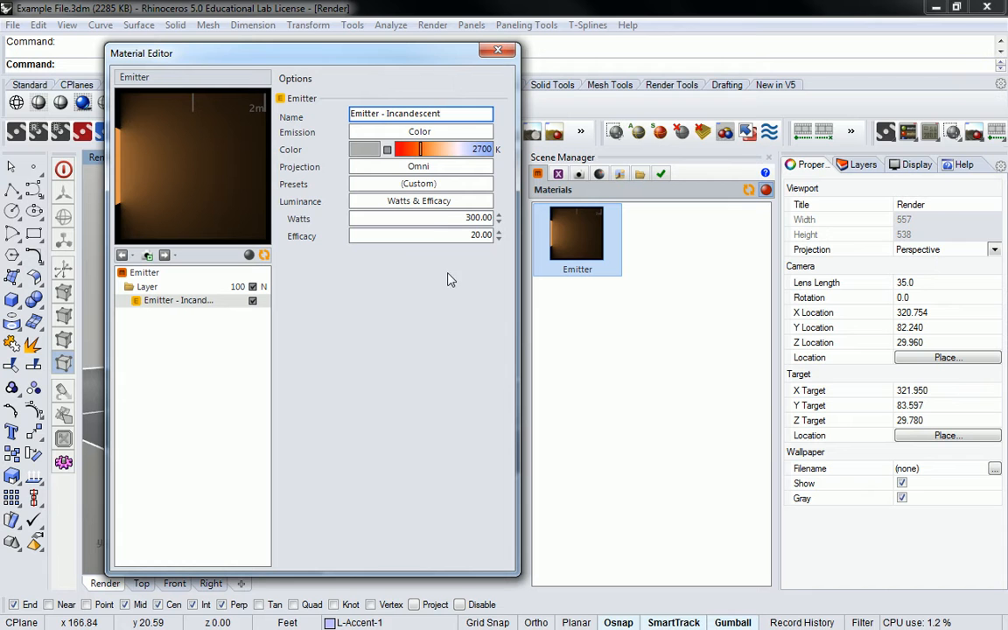
Set the incandescent emitter's color temperature to 4277 K, refresh the preview and close the material's settings.
{"action": "left_click", "coordinate": [158, 287]}
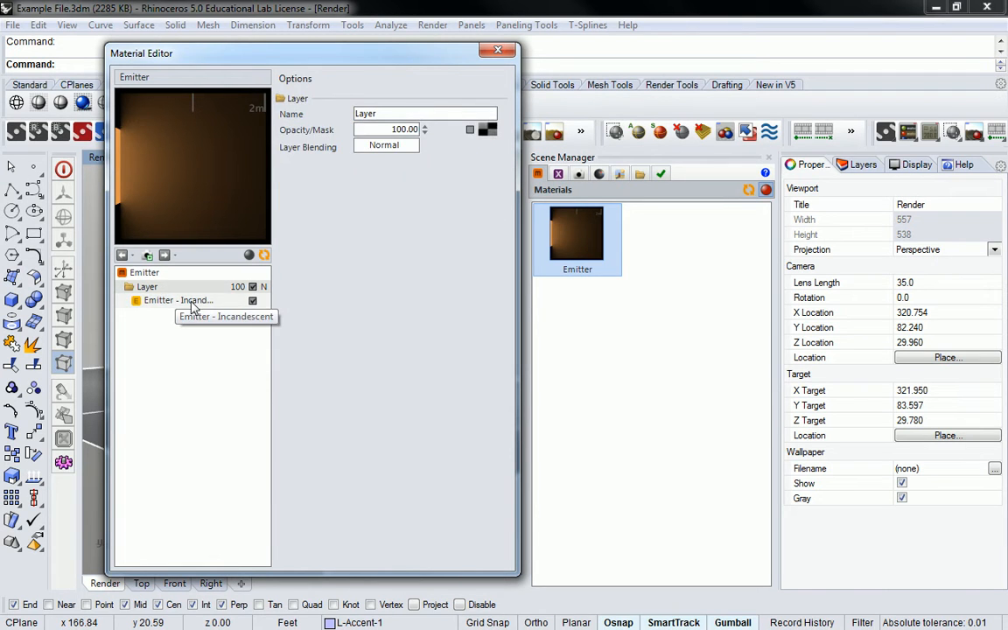
{"action": "left_click", "coordinate": [191, 300]}
{"action": "mouse_move", "coordinate": [428, 156]}
{"action": "left_mouse_down"}
{"action": "mouse_move", "coordinate": [418, 164]}
{"action": "mouse_move", "coordinate": [436, 157]}
{"action": "left_mouse_up"}
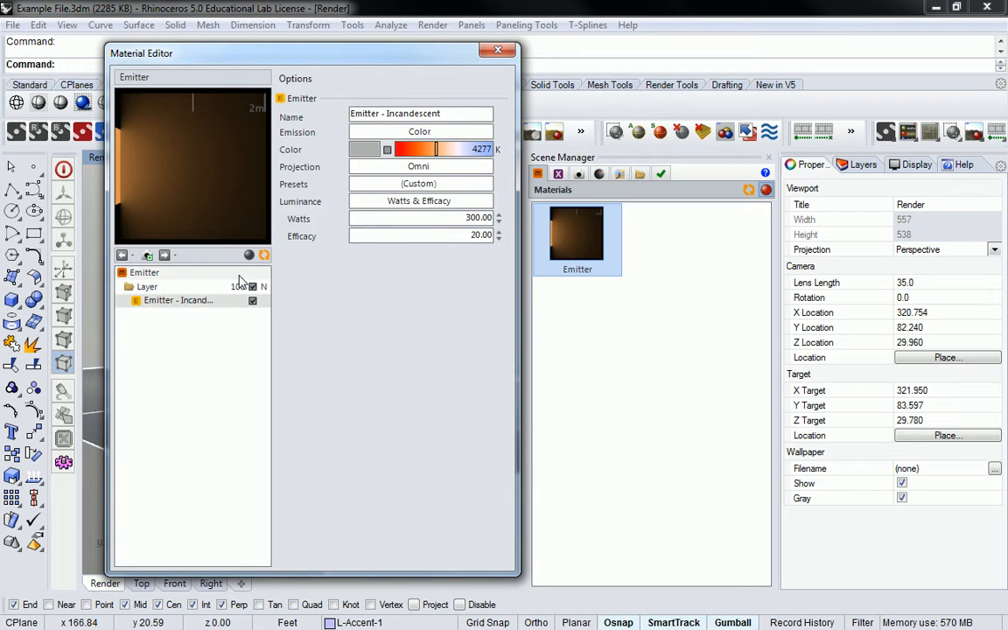
{"action": "left_click", "coordinate": [269, 259]}
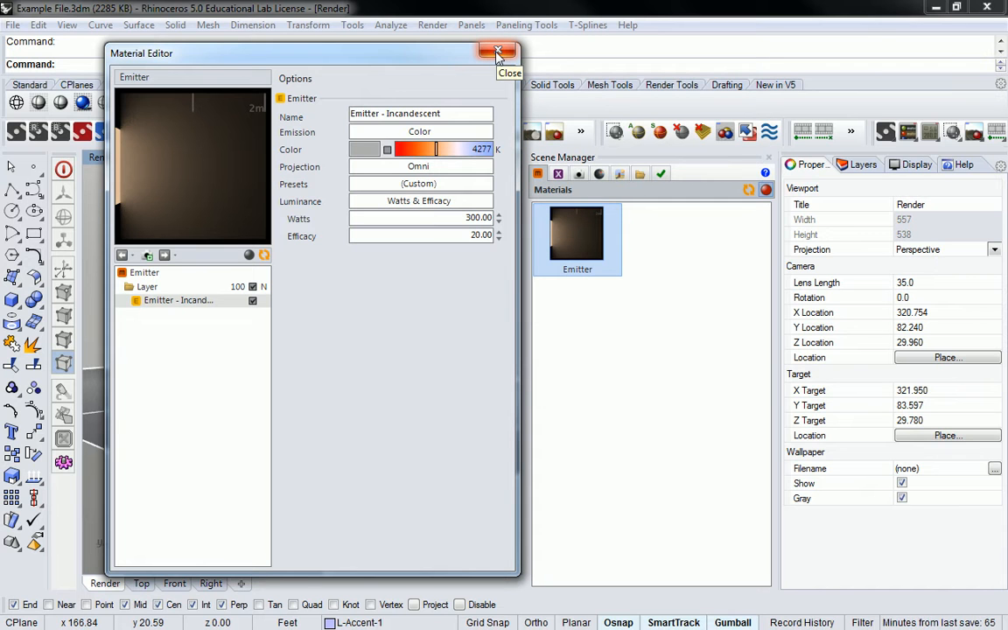
{"action": "left_click", "coordinate": [173, 275]}
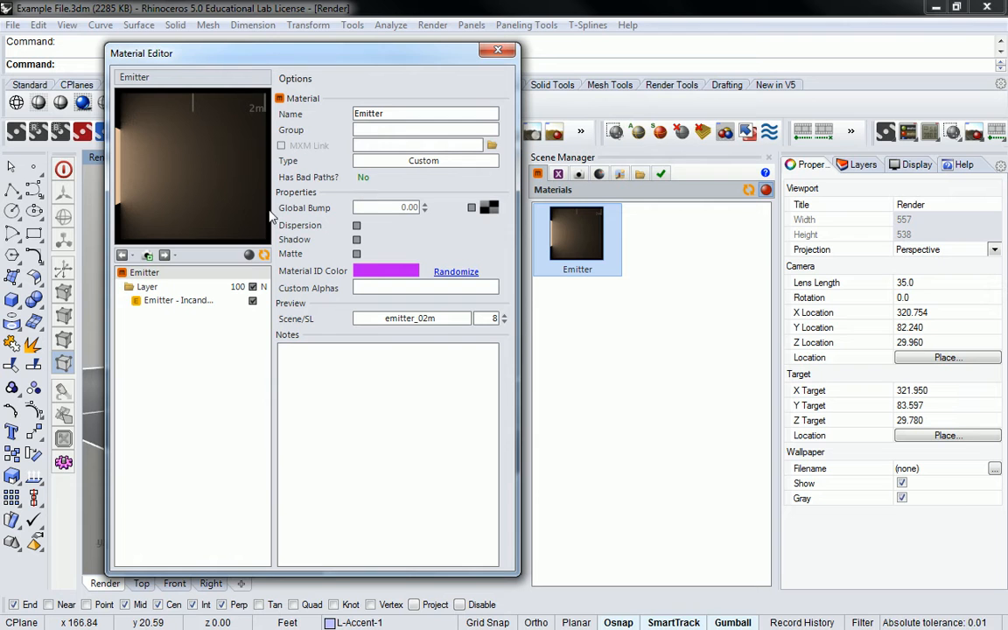
{"action": "left_click", "coordinate": [167, 289]}
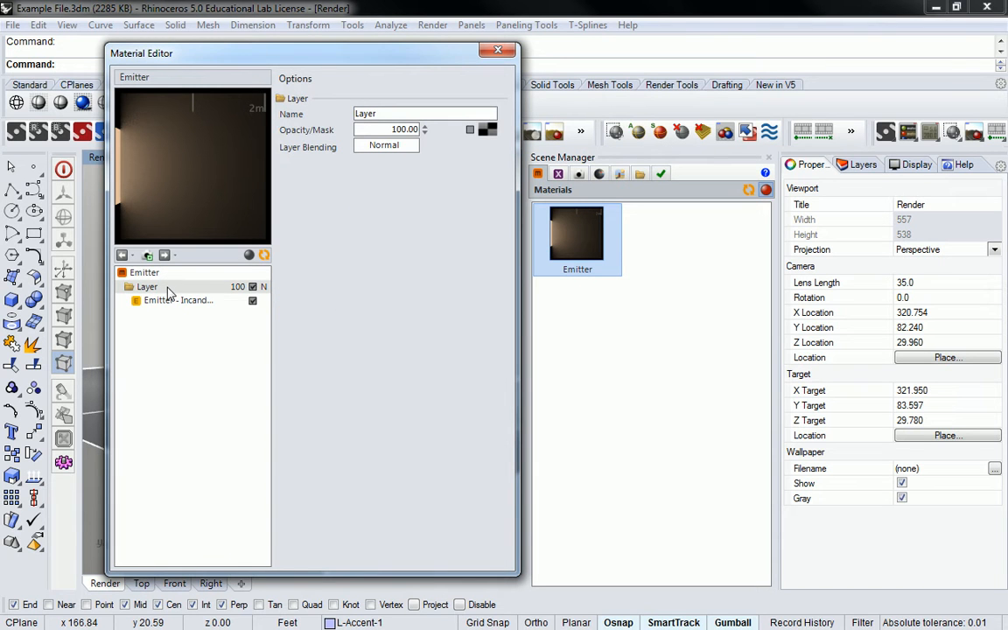
{"action": "left_click", "coordinate": [173, 302]}
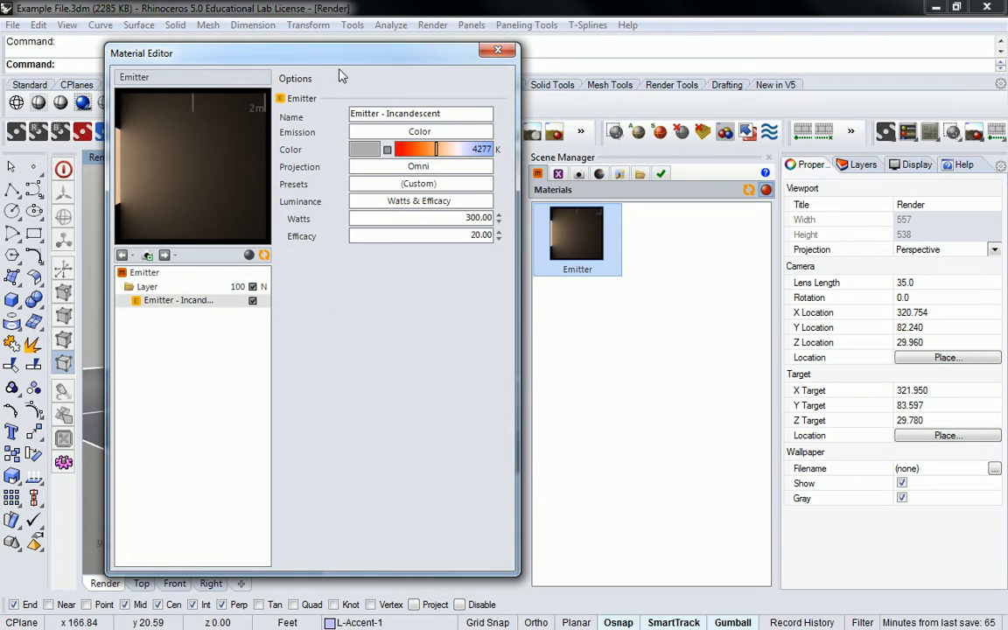
{"action": "left_click", "coordinate": [498, 50]}
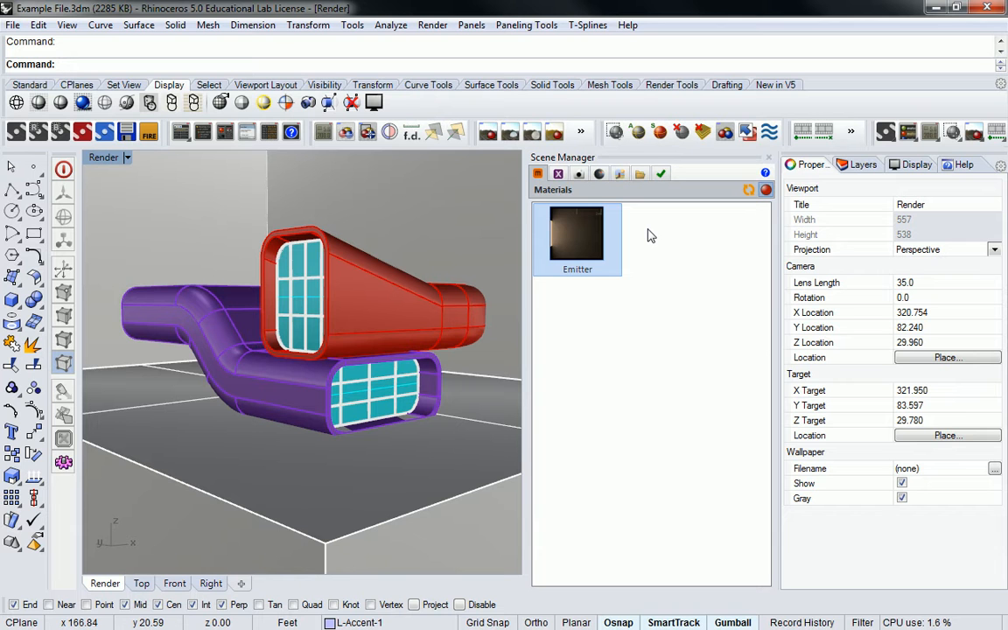
Create a second emitter material in the scene and open it for editing.
{"action": "right_click", "coordinate": [668, 237]}
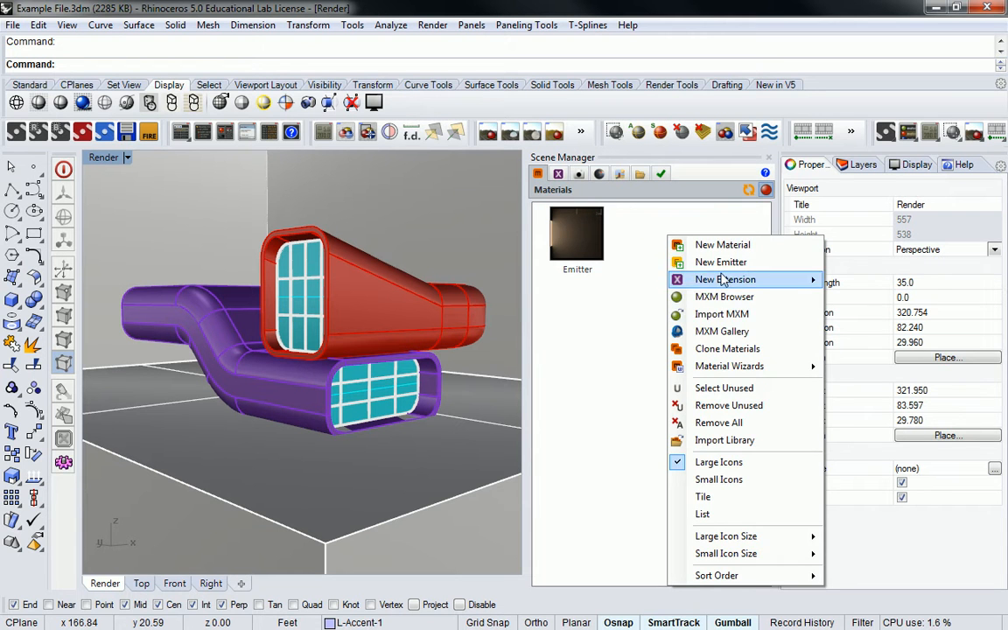
{"action": "left_click", "coordinate": [720, 263]}
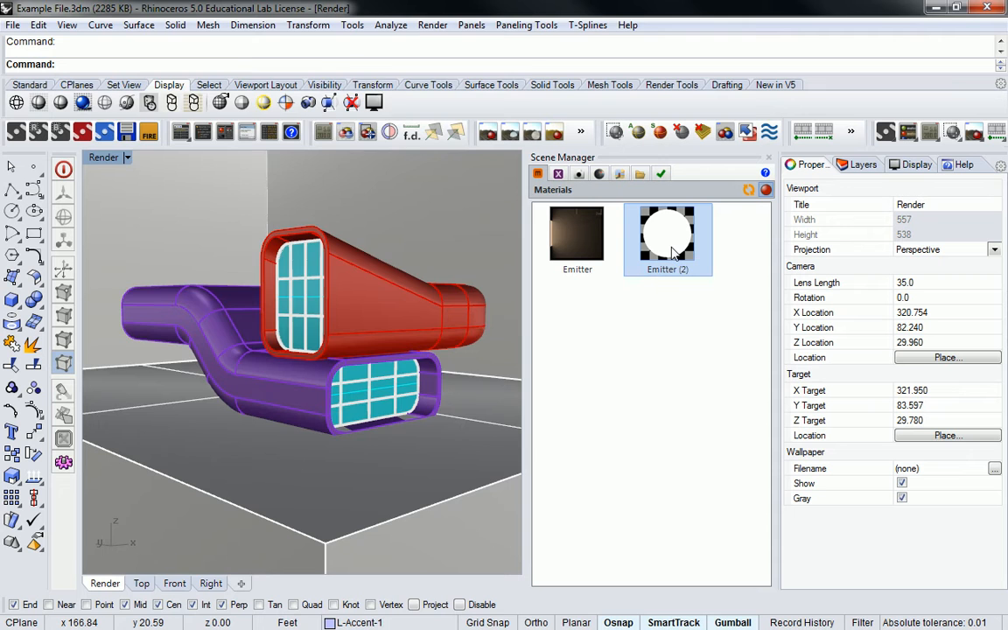
{"action": "double_click", "coordinate": [669, 240]}
Rename the second emitter material as Accent - 1.
{"action": "left_click", "coordinate": [151, 272]}
{"action": "left_click", "coordinate": [421, 114]}
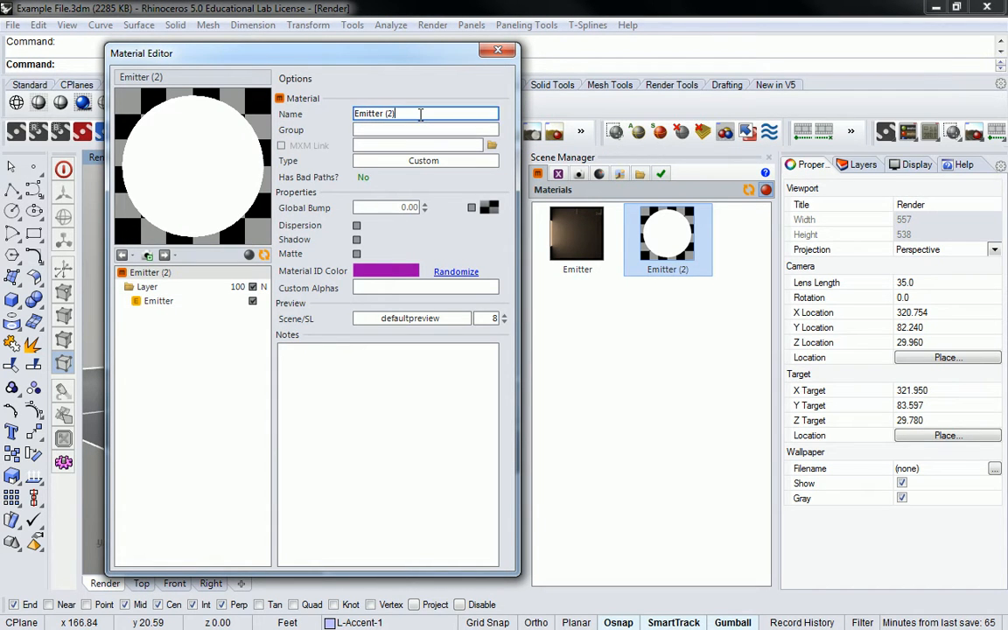
{"action": "key", "text": "BackSpace"}
{"action": "key", "text": "BackSpace"}
{"action": "key", "text": "BackSpace"}
{"action": "key", "text": "BackSpace"}
{"action": "key", "text": "BackSpace"}
{"action": "key", "text": "BackSpace"}
{"action": "key", "text": "BackSpace"}
{"action": "key", "text": "BackSpace"}
{"action": "key", "text": "BackSpace"}
{"action": "key", "text": "BackSpace"}
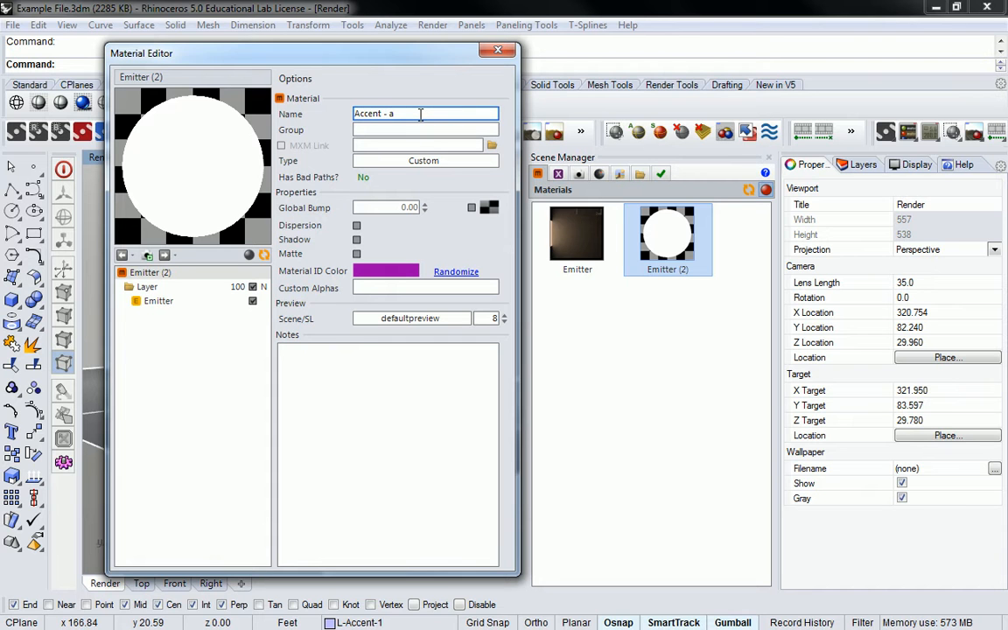
{"action": "key", "text": "Tab"}
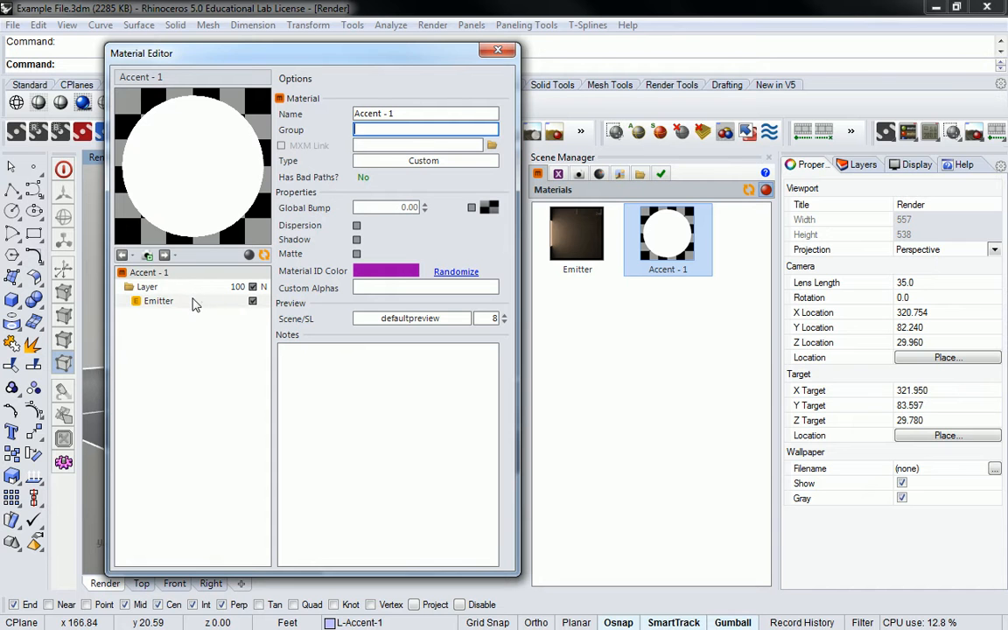
Set the Accent - 1 material's preview scene to emitter_02m and open its emitter component's settings.
{"action": "left_click", "coordinate": [411, 318]}
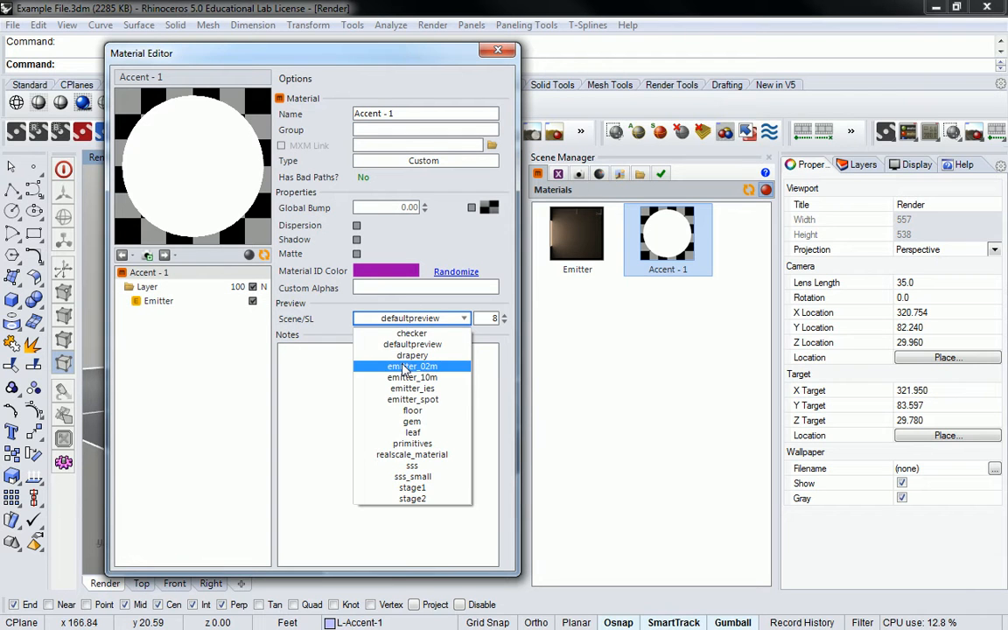
{"action": "left_click", "coordinate": [404, 366]}
{"action": "left_click", "coordinate": [172, 301]}
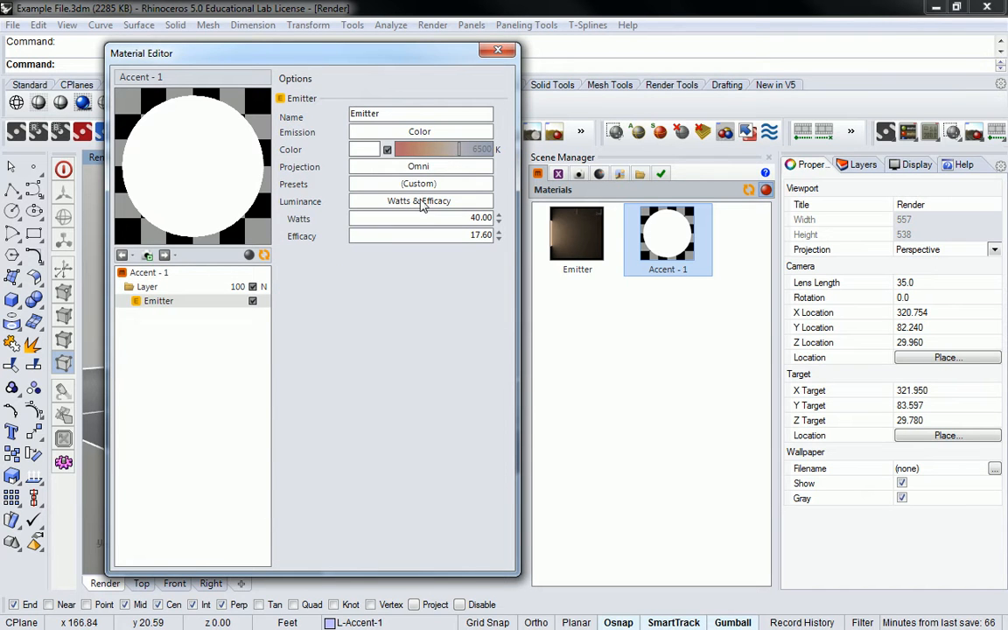
{"action": "left_click", "coordinate": [423, 202]}
{"action": "left_click", "coordinate": [425, 200]}
{"action": "left_click", "coordinate": [424, 186]}
{"action": "left_click", "coordinate": [423, 186]}
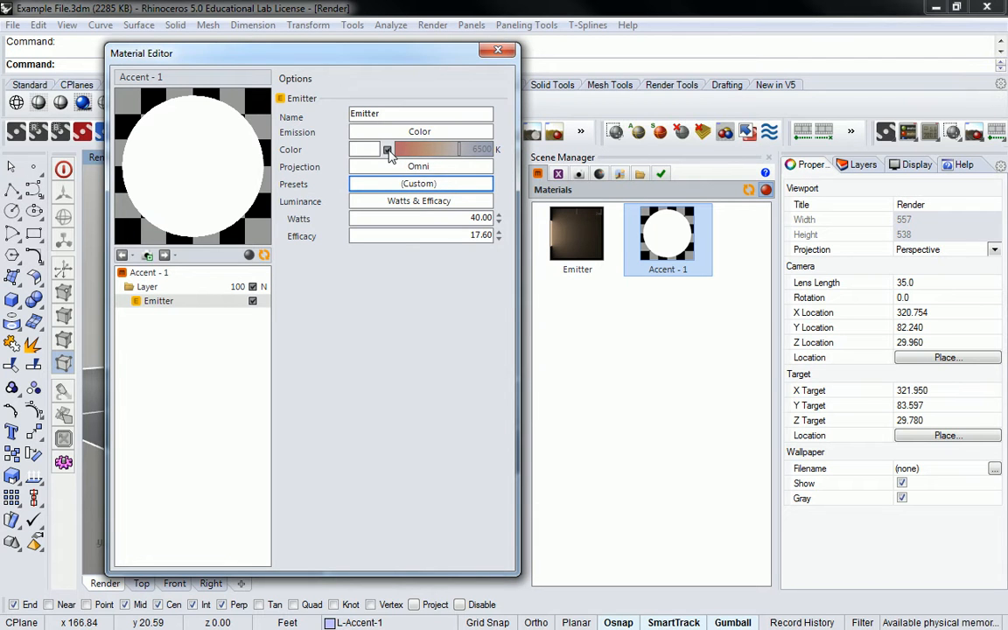
Switch the Accent - 1 emitter's color to a temperature value and set it to 6711 K.
{"action": "left_click", "coordinate": [387, 150]}
{"action": "left_click", "coordinate": [388, 150]}
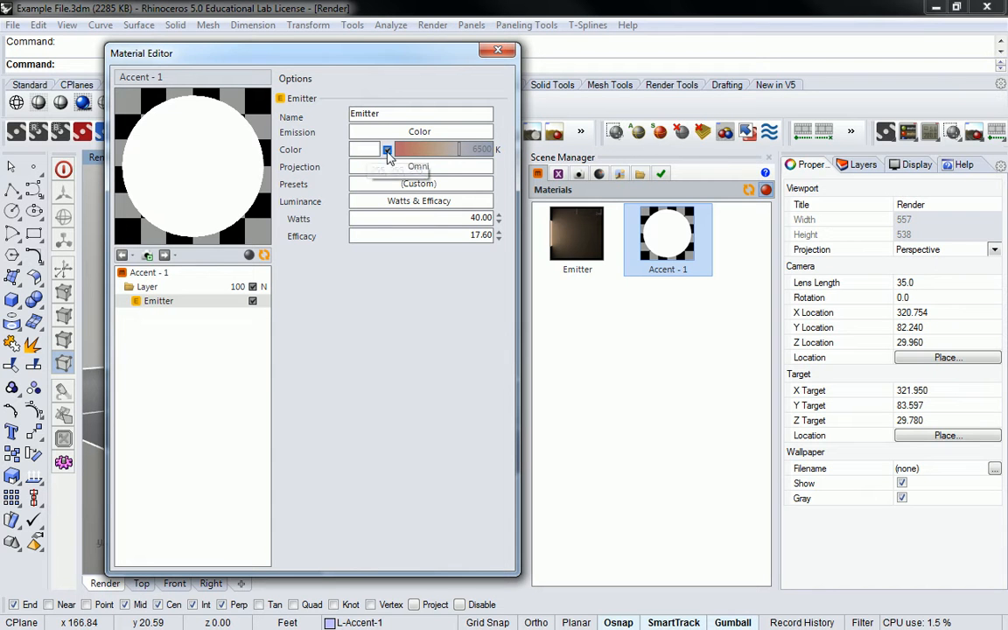
{"action": "left_click", "coordinate": [388, 151]}
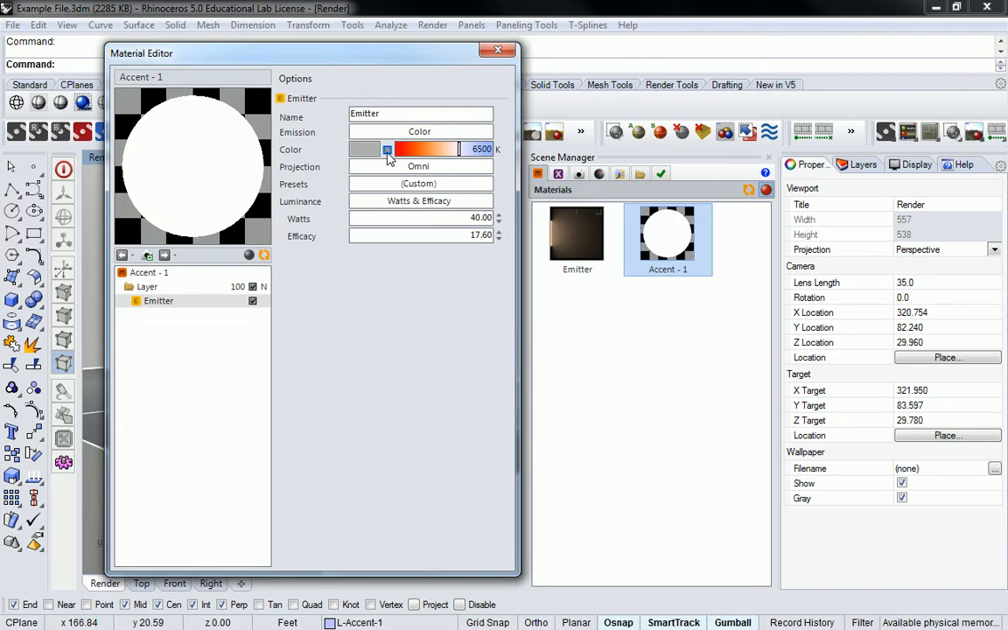
{"action": "left_click", "coordinate": [461, 149]}
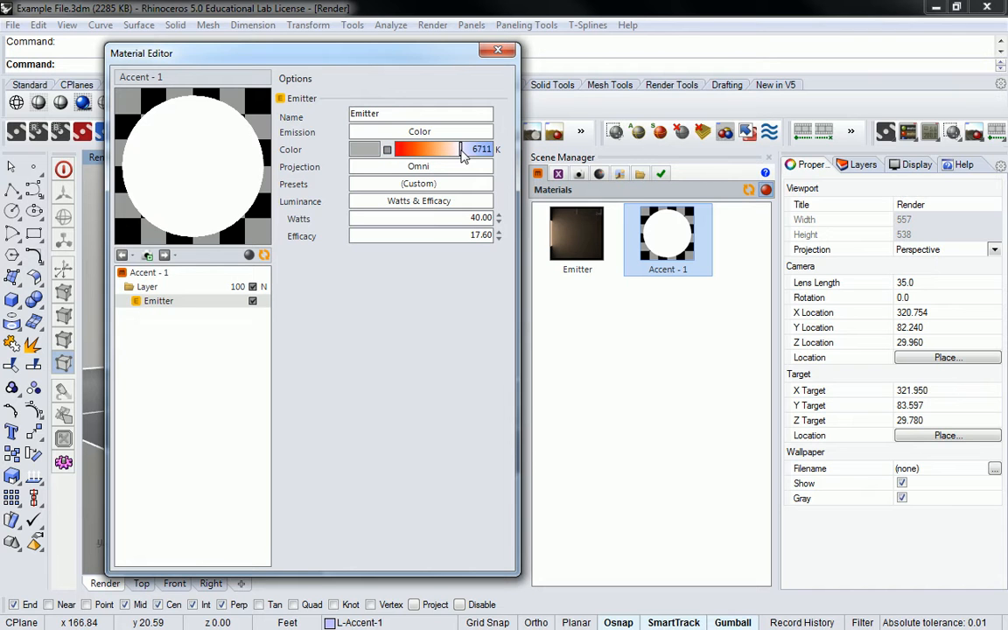
Keep the luminance as Watts & Efficacy, set 500 watts and an efficacy of 30, and refresh the material preview.
{"action": "left_click", "coordinate": [424, 202]}
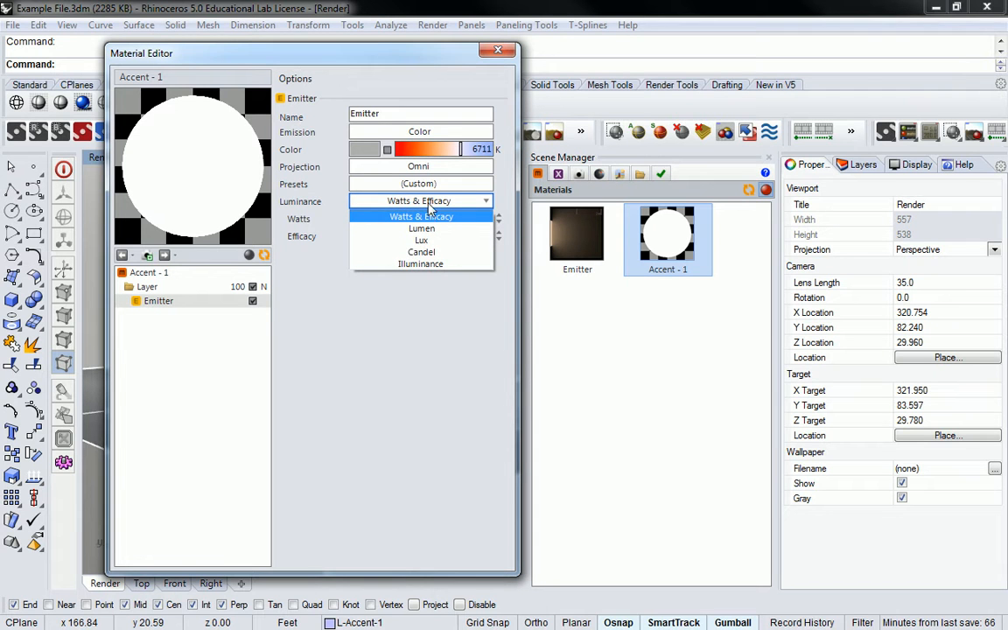
{"action": "left_click", "coordinate": [428, 203]}
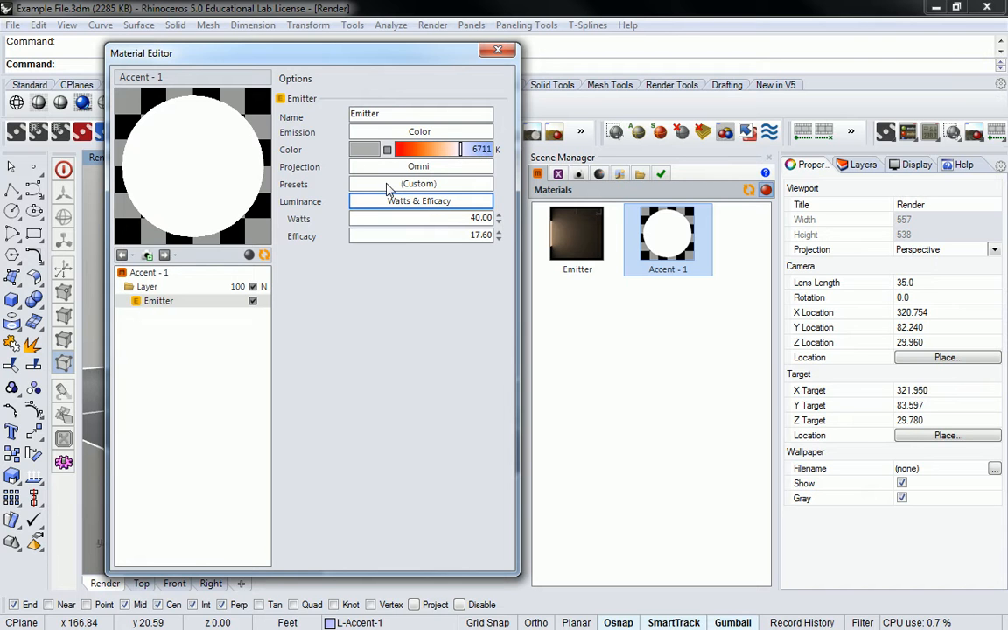
{"action": "left_click", "coordinate": [420, 220]}
{"action": "type", "text": "500"}
{"action": "key", "text": "Tab"}
{"action": "type", "text": "3"}
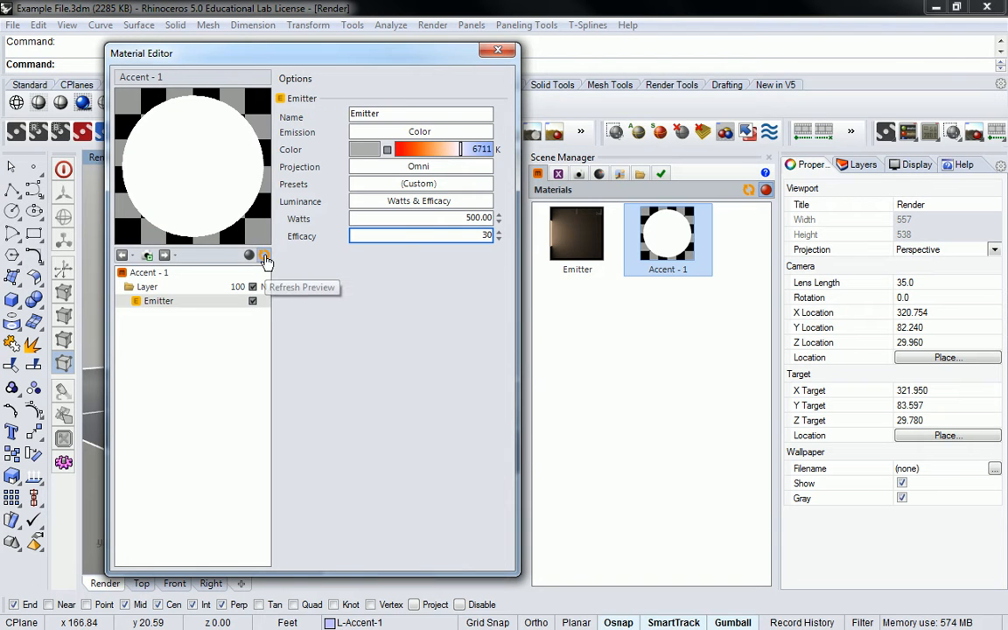
{"action": "left_click", "coordinate": [264, 255]}
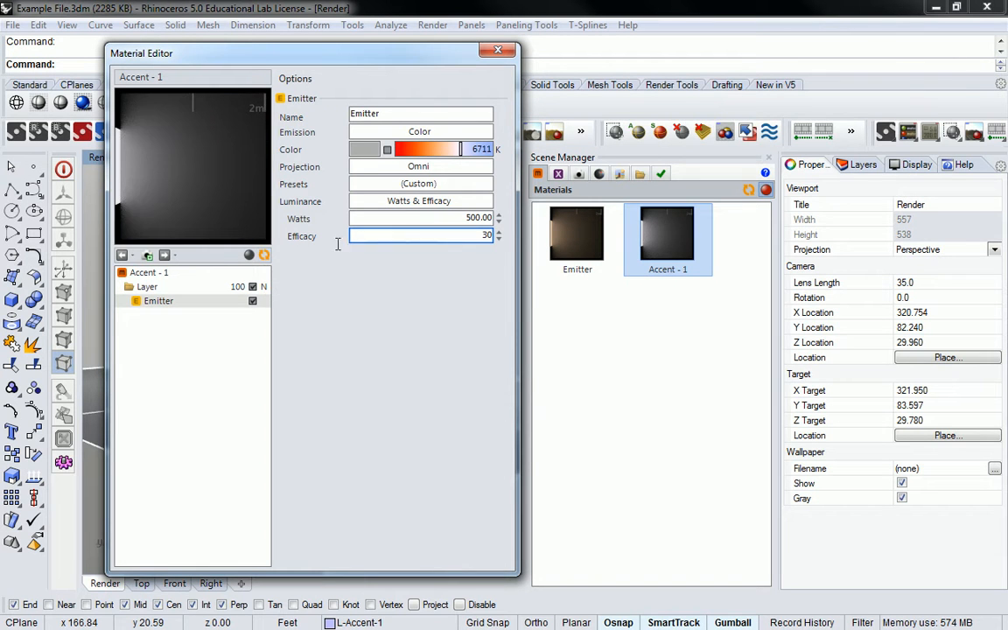
Set the Accent - 1 emitter's efficacy to 50 and close the material's settings.
{"action": "key", "text": "Return"}
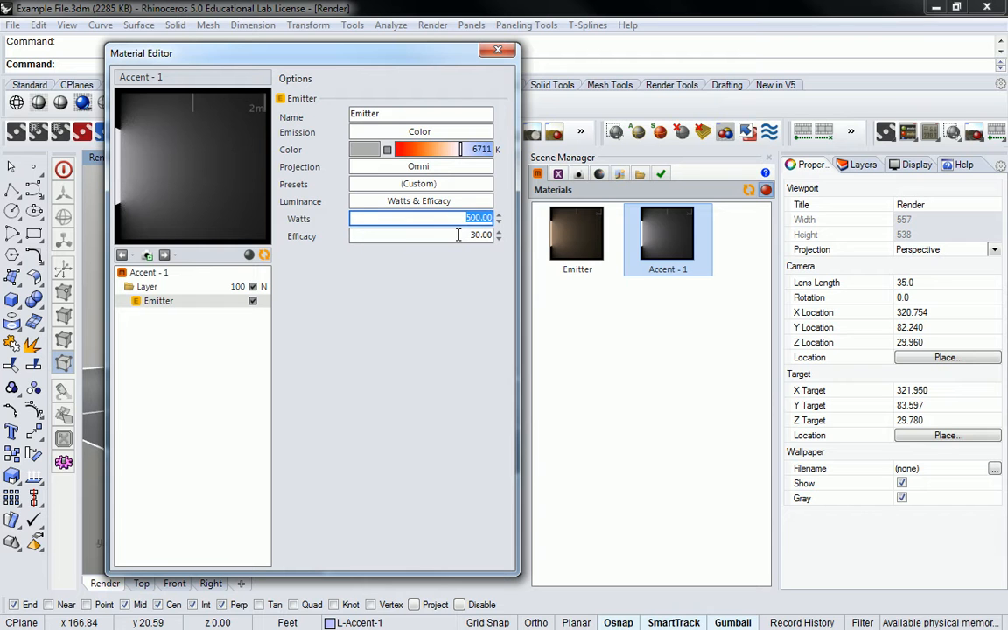
{"action": "type", "text": "50"}
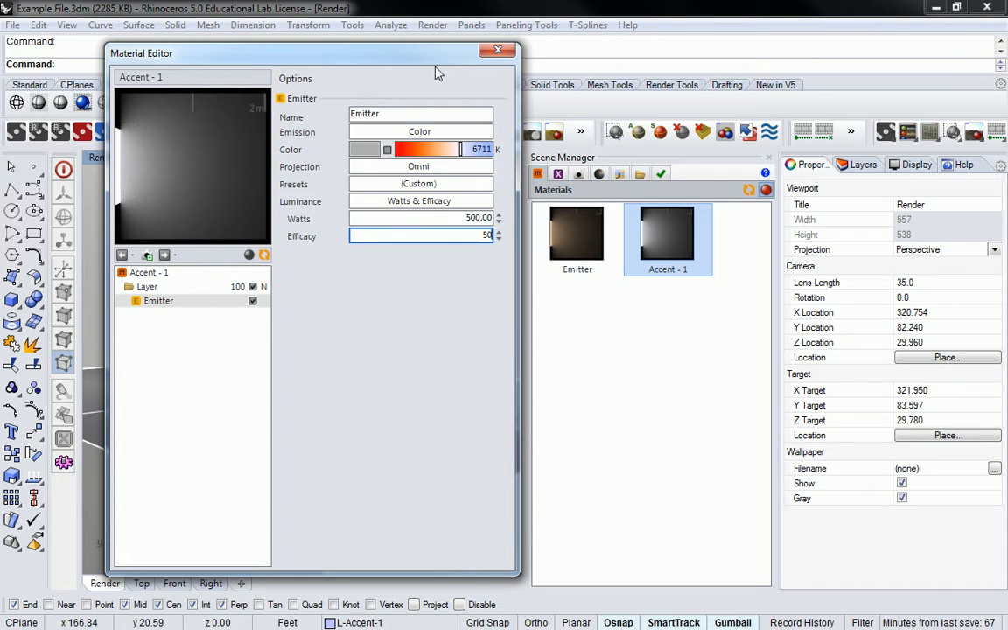
{"action": "left_click", "coordinate": [497, 50]}
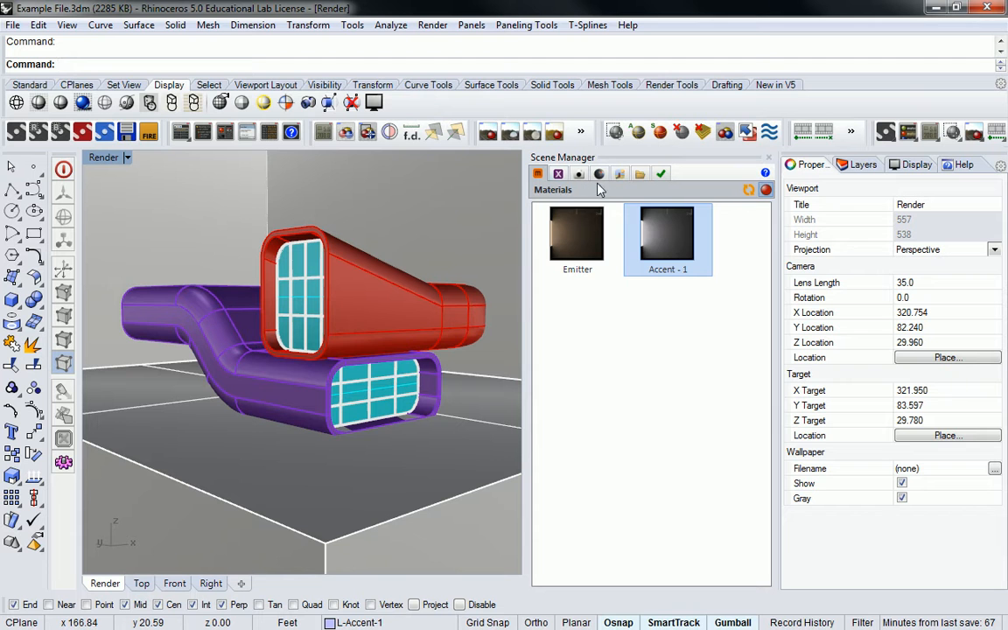
Create a third emitter material in the scene, open it for editing and set its preview scene to emitter_02m.
{"action": "right_click", "coordinate": [716, 218]}
{"action": "left_click", "coordinate": [739, 240]}
{"action": "double_click", "coordinate": [573, 323]}
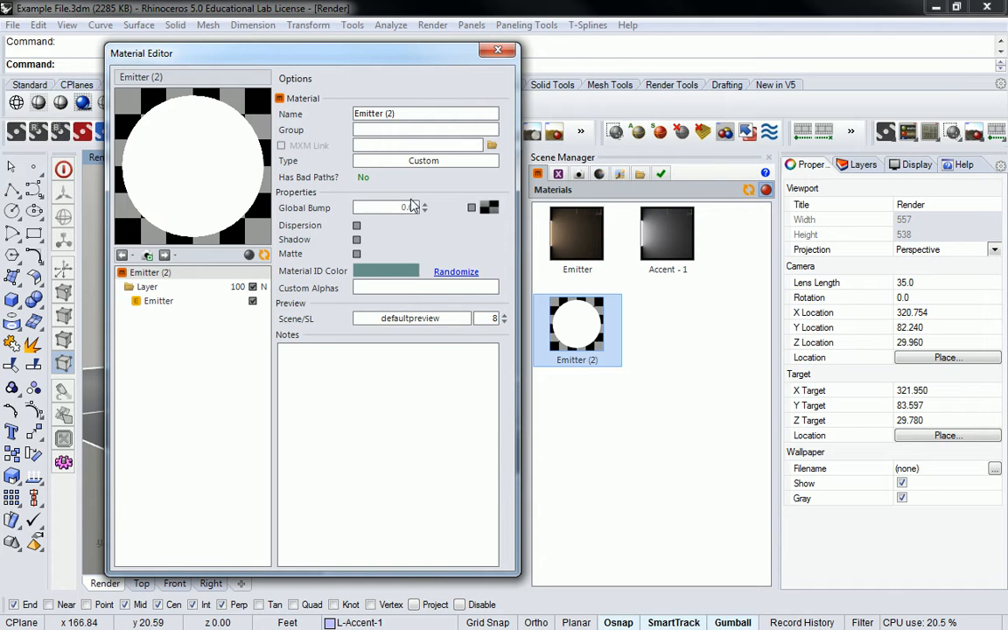
{"action": "left_click", "coordinate": [411, 319]}
{"action": "left_click", "coordinate": [407, 366]}
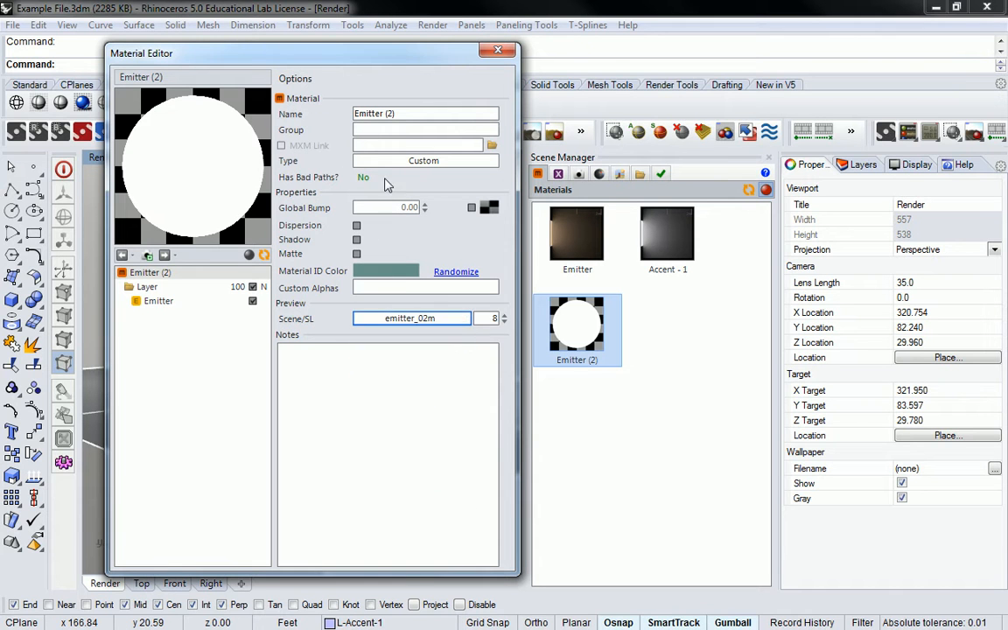
Switch the third material's emitter color to a temperature value and set it to 7418 K.
{"action": "left_click", "coordinate": [175, 300]}
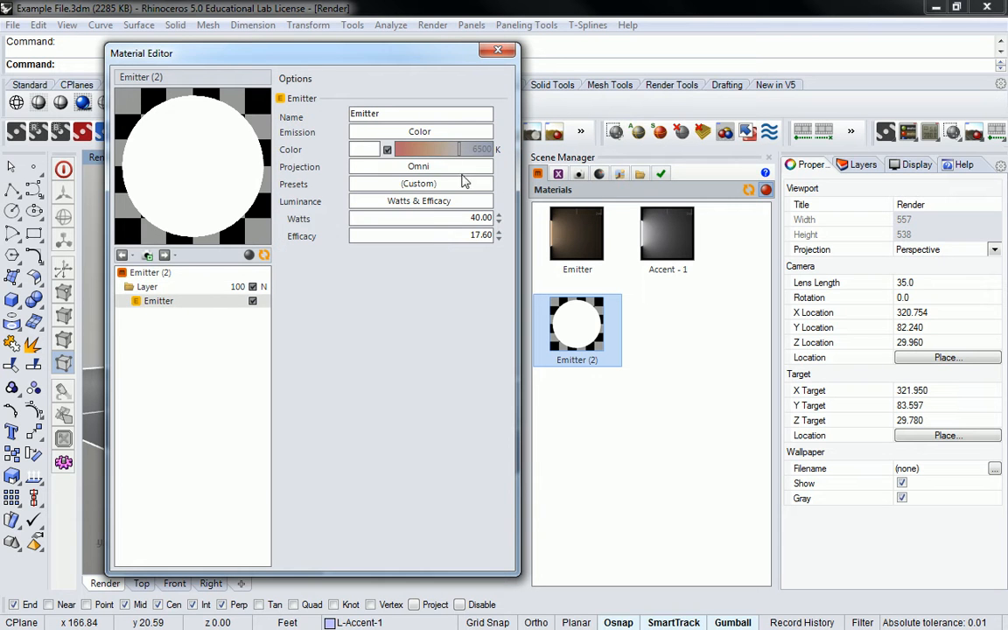
{"action": "left_click", "coordinate": [387, 149]}
{"action": "left_click", "coordinate": [468, 149]}
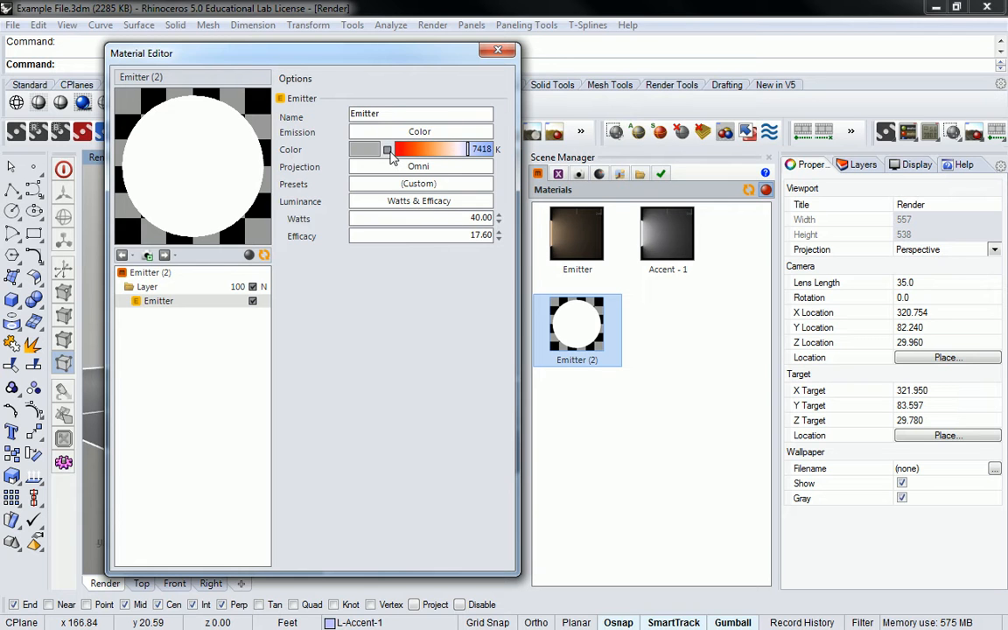
Set the third material's emitter to 500 watts with an efficacy of 100 and refresh the preview.
{"action": "left_click", "coordinate": [464, 218]}
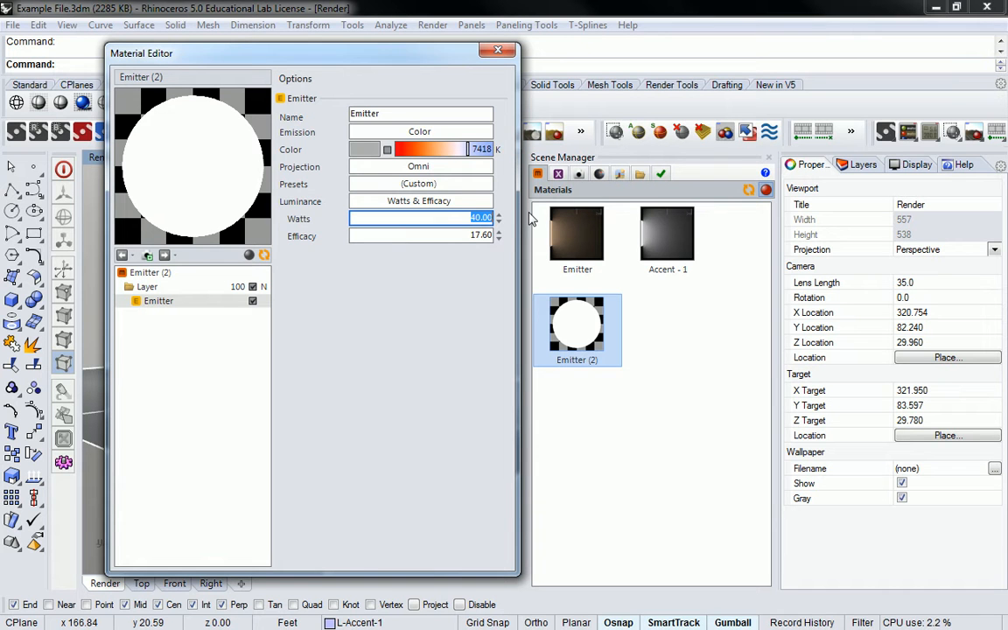
{"action": "type", "text": "500"}
{"action": "key", "text": "Tab"}
{"action": "type", "text": "100"}
{"action": "key", "text": "shift+Tab"}
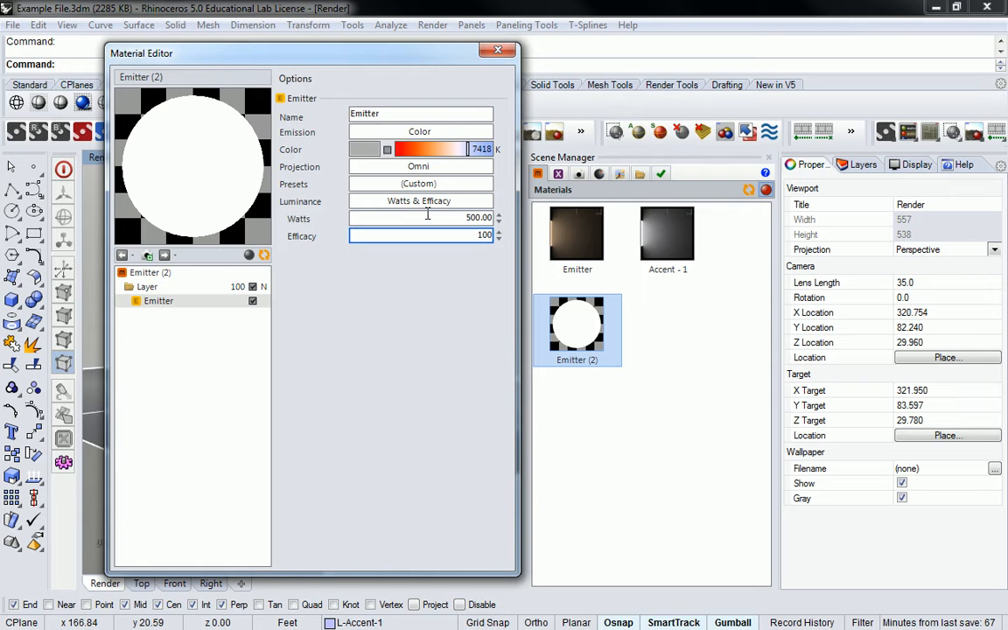
{"action": "left_click", "coordinate": [264, 256]}
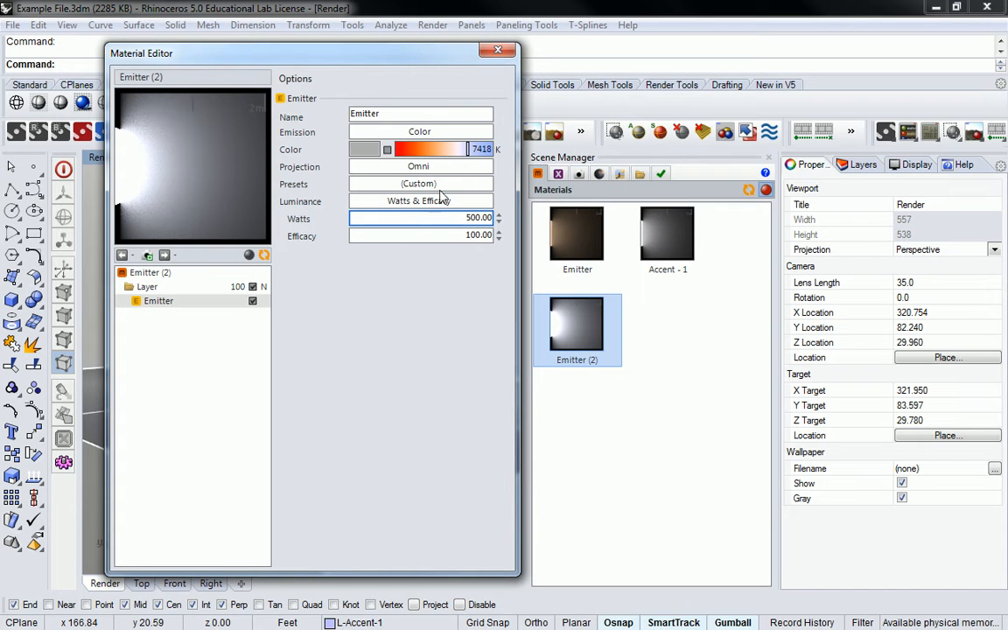
Set the third material's emitter color temperature to 7811 K and close the material's settings.
{"action": "left_click_drag", "start_coordinate": [468, 146], "coordinate": [477, 150]}
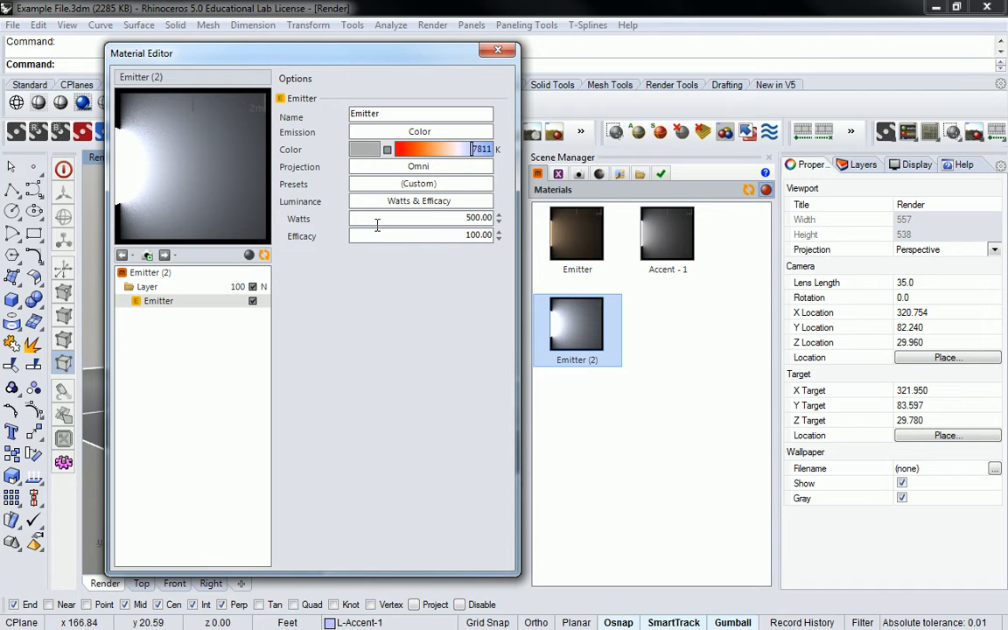
{"action": "left_click", "coordinate": [497, 49]}
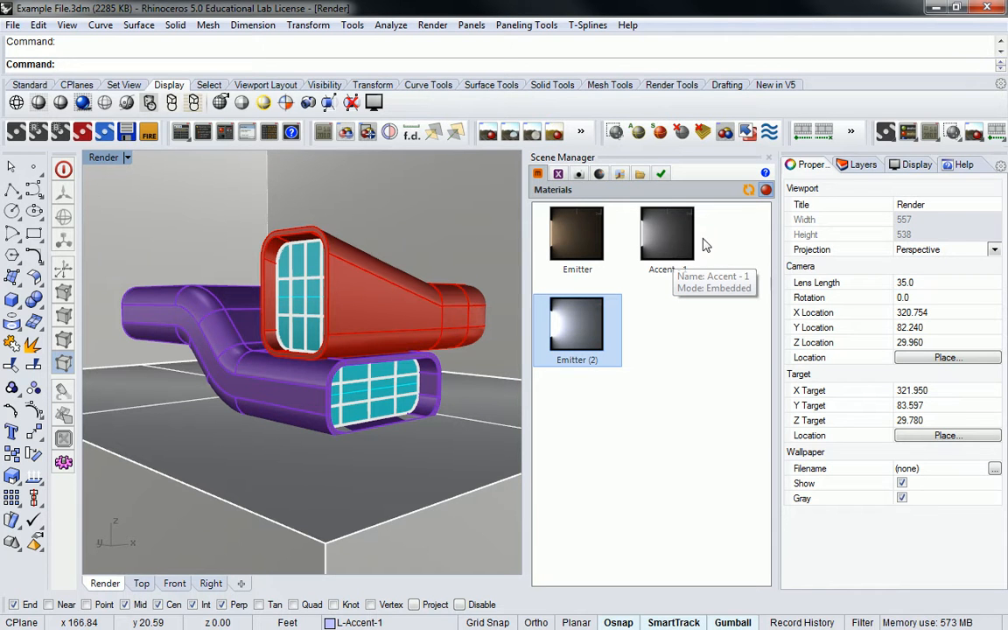
Assign the Emitter material to layer L-Incandescent 1, Accent - 1 to L-Accent-1, and Emitter (2) to L-Accent-2.
{"action": "left_click", "coordinate": [854, 170]}
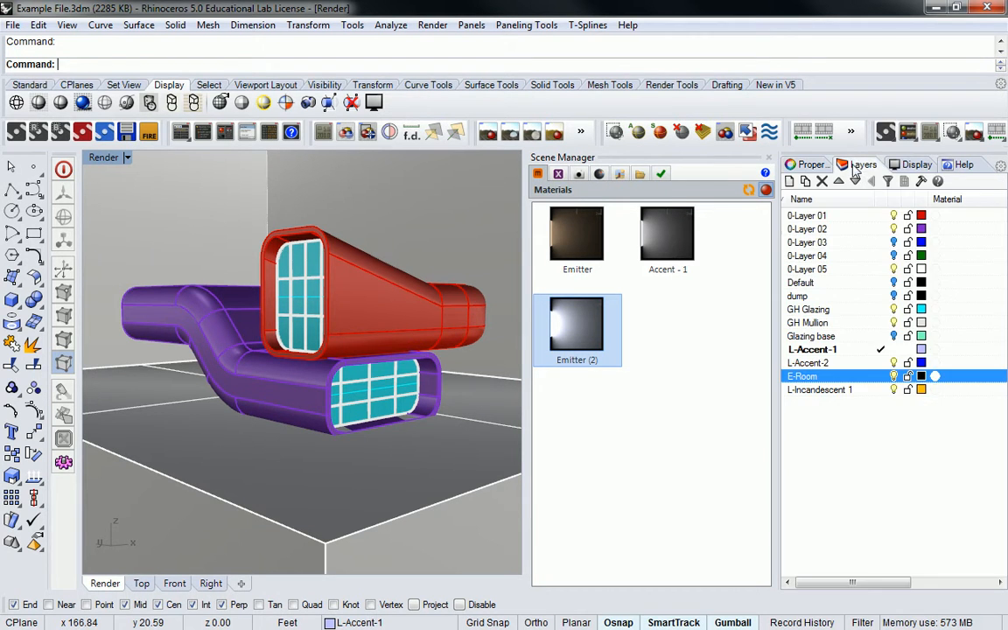
{"action": "left_click", "coordinate": [681, 341]}
{"action": "left_click_drag", "start_coordinate": [569, 239], "coordinate": [840, 389]}
{"action": "left_click_drag", "start_coordinate": [665, 231], "coordinate": [825, 353]}
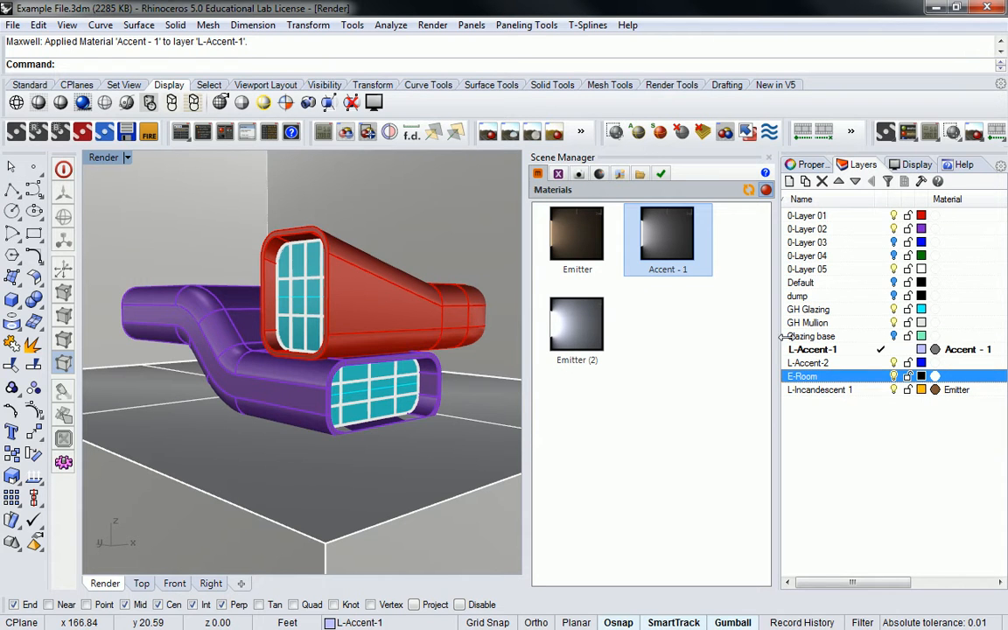
{"action": "left_click_drag", "start_coordinate": [577, 325], "coordinate": [838, 363]}
{"action": "left_click", "coordinate": [691, 344]}
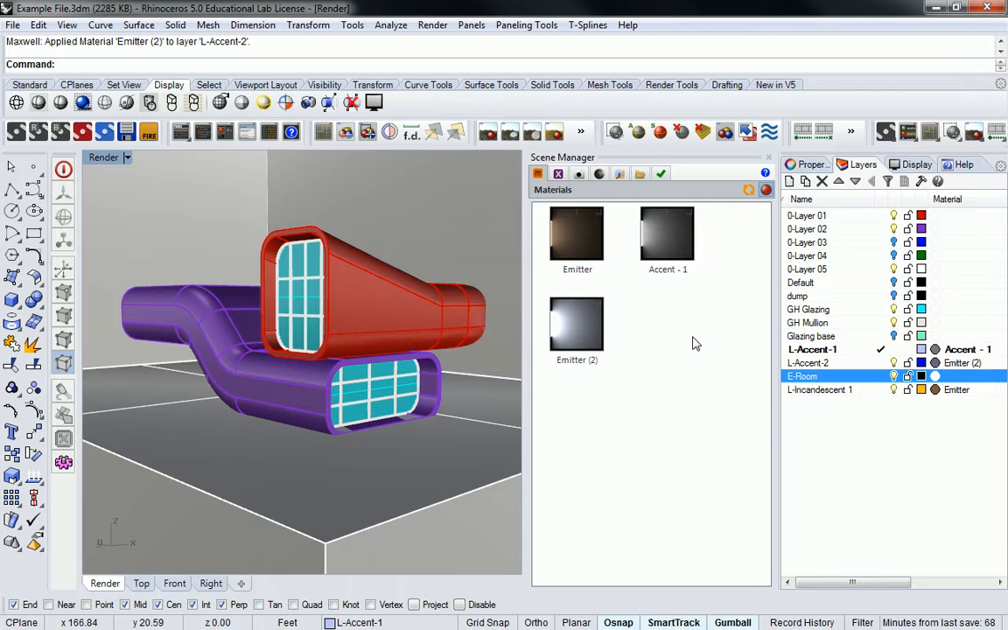
Review the Emitter (2) material's preview scene options, keeping emitter_02m, and close its settings.
{"action": "left_click", "coordinate": [584, 328]}
{"action": "double_click", "coordinate": [588, 328]}
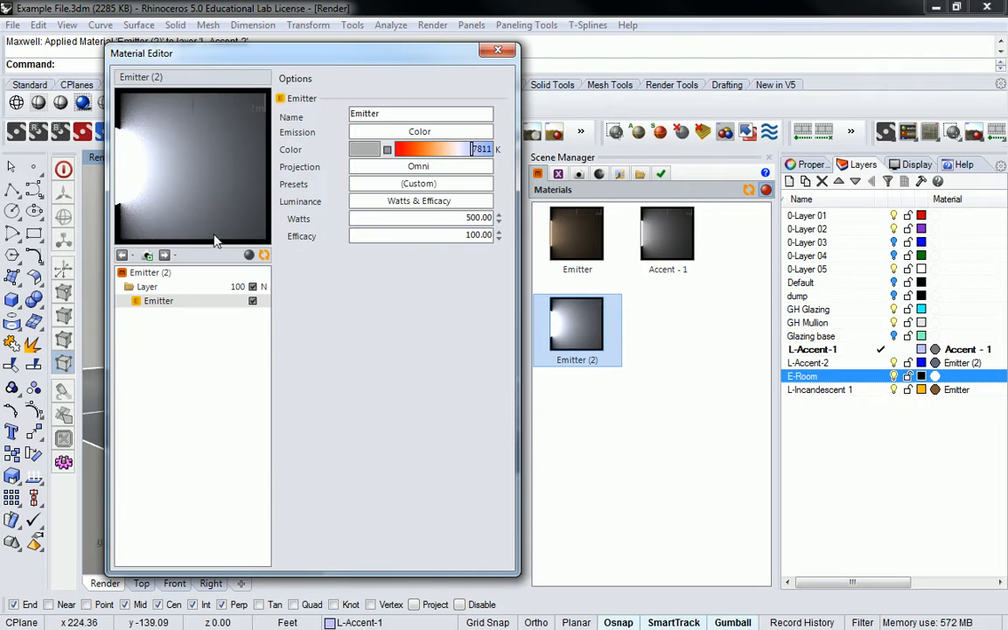
{"action": "left_click", "coordinate": [149, 272]}
{"action": "left_click", "coordinate": [409, 320]}
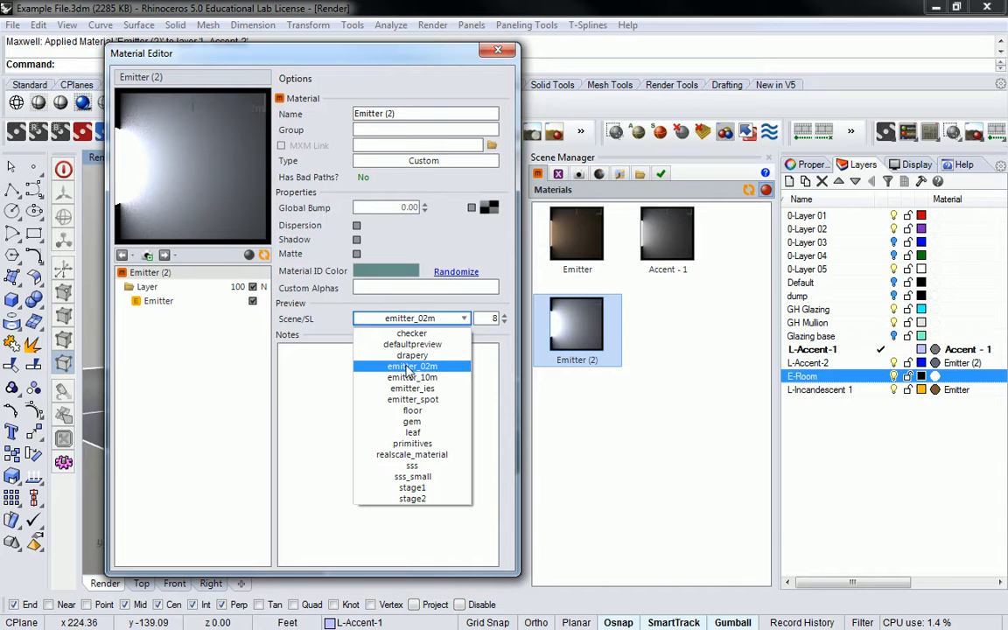
{"action": "left_click", "coordinate": [408, 367]}
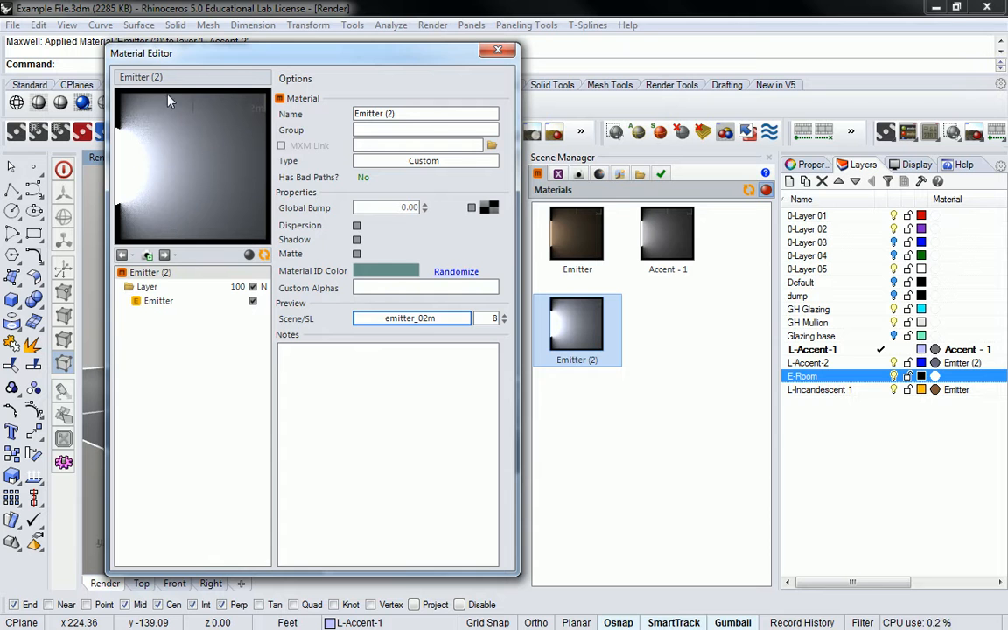
{"action": "left_click", "coordinate": [498, 50]}
{"action": "left_click", "coordinate": [617, 276]}
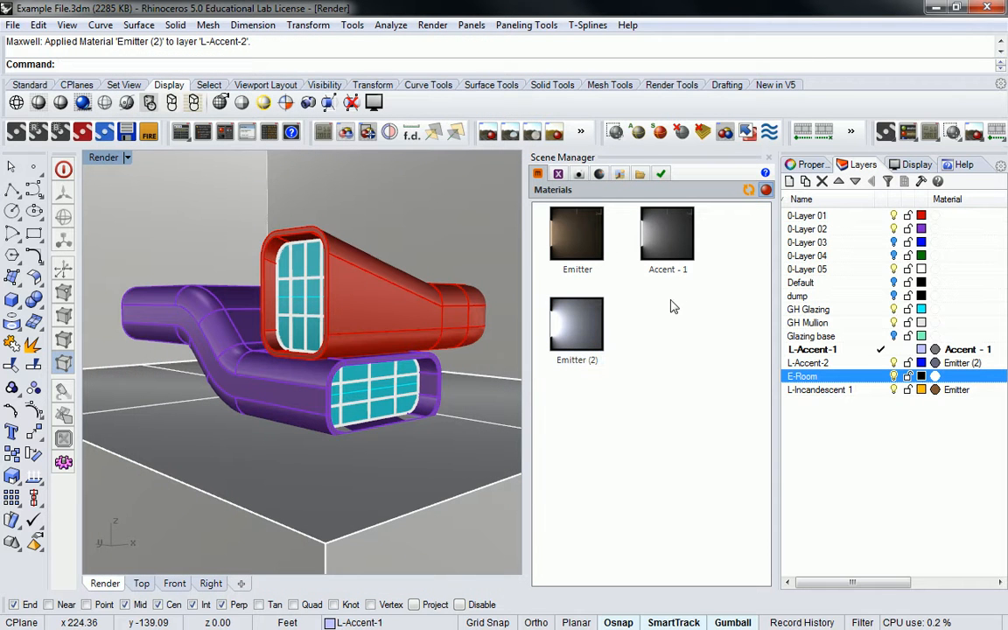